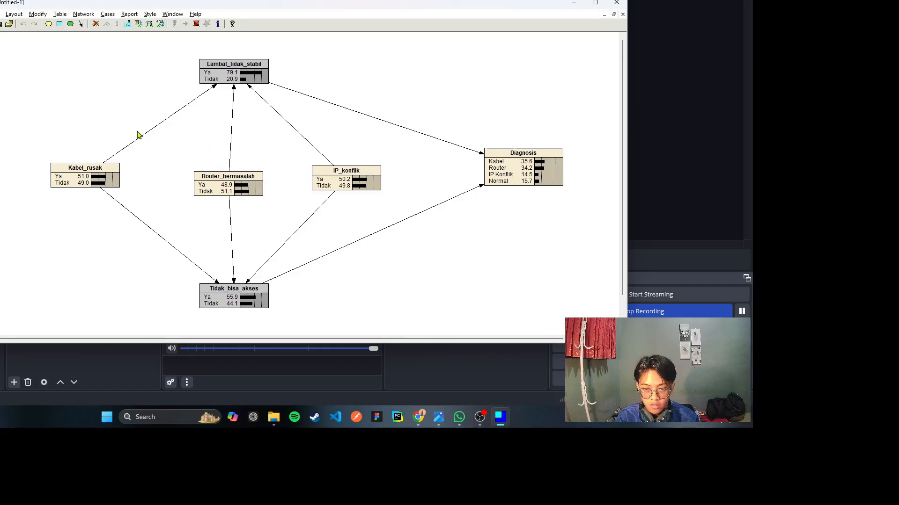
Test the network by adjusting the likelihood findings of the Tidak_bisa_akses, Kabel_rusak, Lambat_tidak_stabil and Diagnosis nodes
click(247, 302)
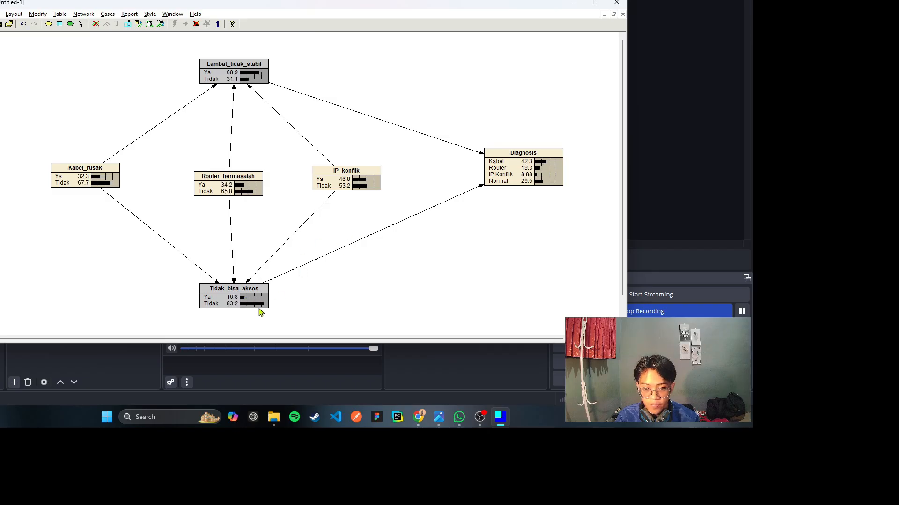
click(255, 303)
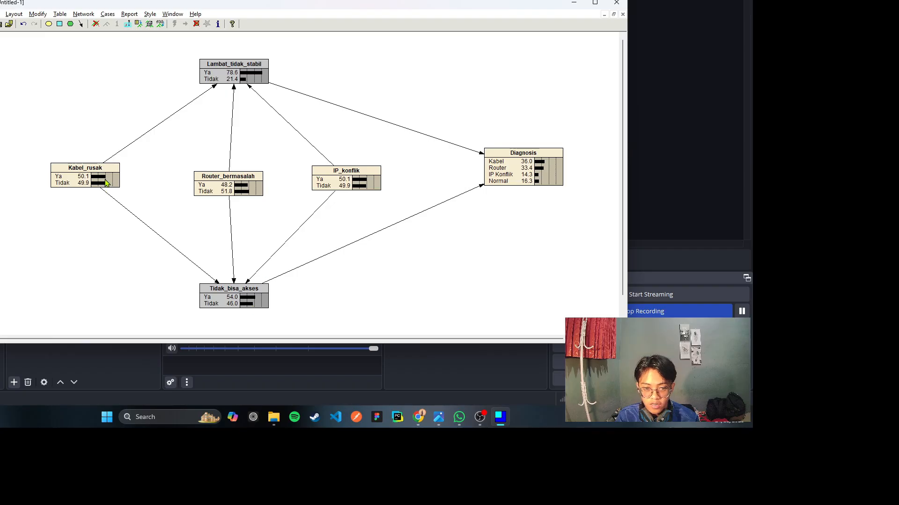
drag(104, 182, 99, 183)
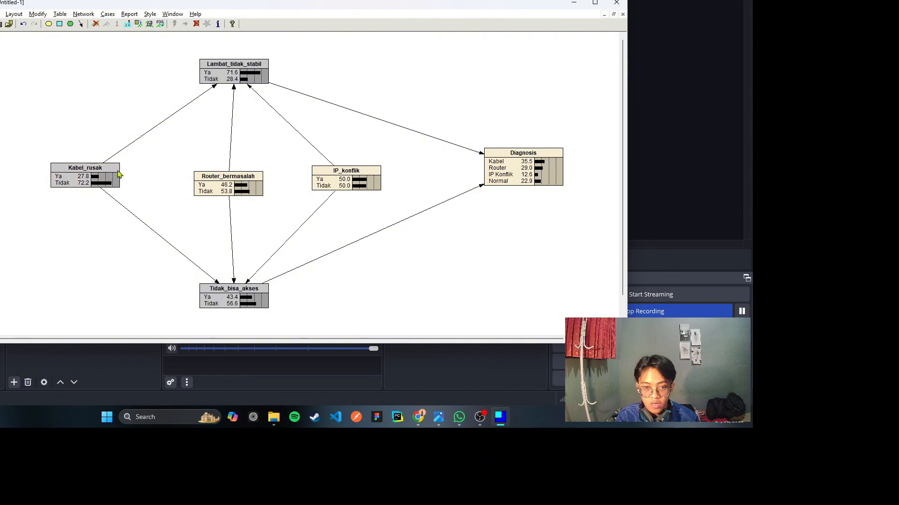
drag(261, 73, 250, 74)
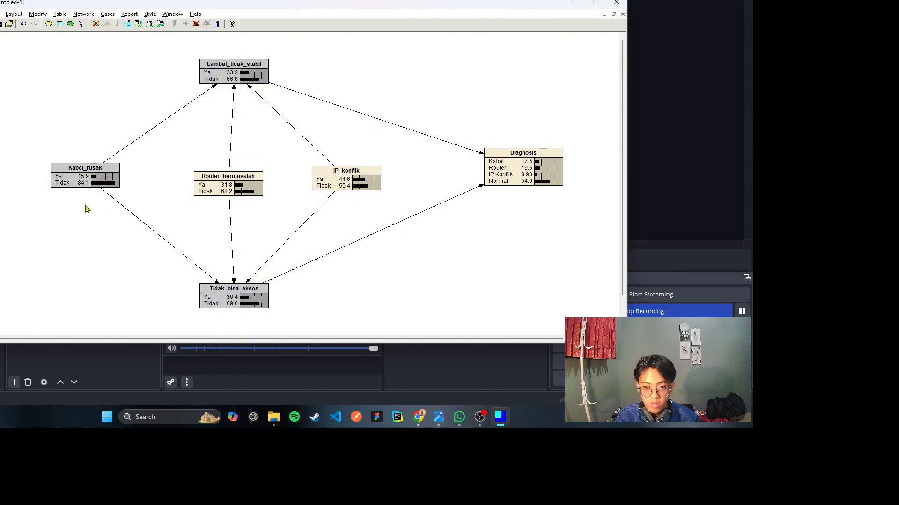
drag(114, 183, 106, 183)
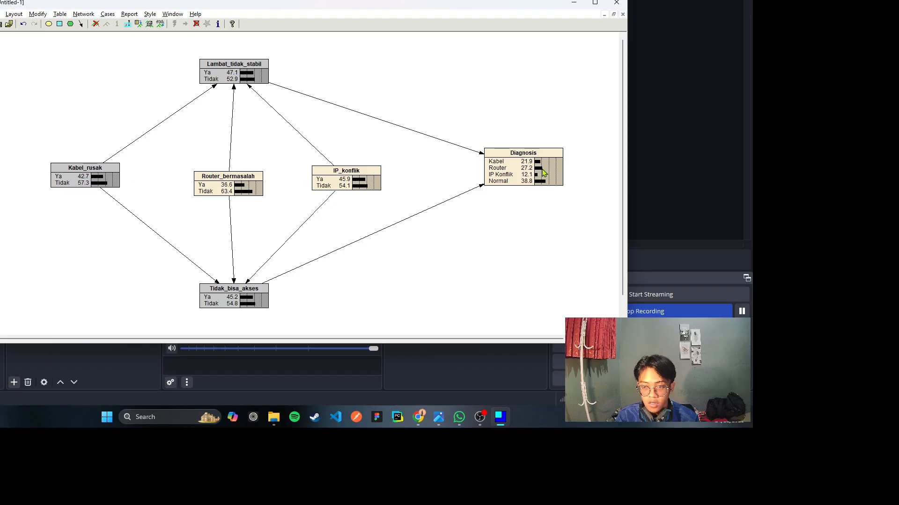
drag(543, 170, 546, 169)
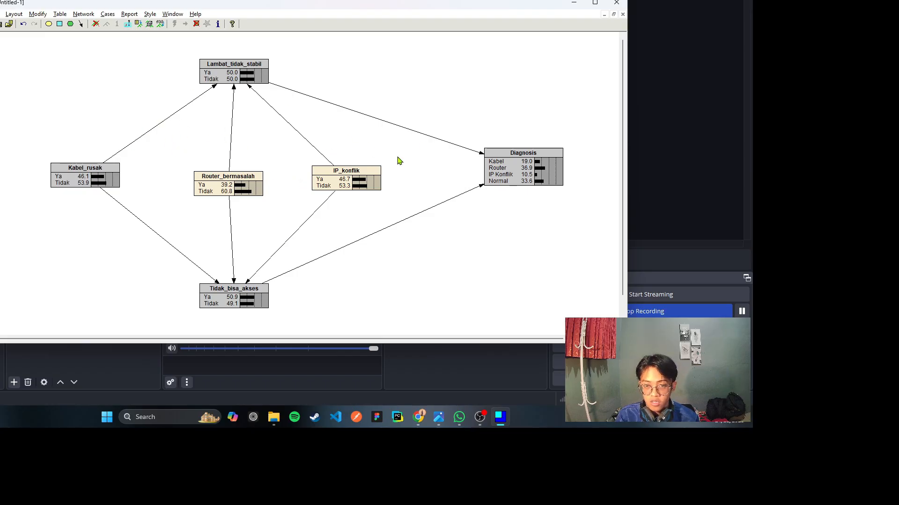
Close the finished network and relaunch Netica from its program folder, passing the startup dialog
click(617, 2)
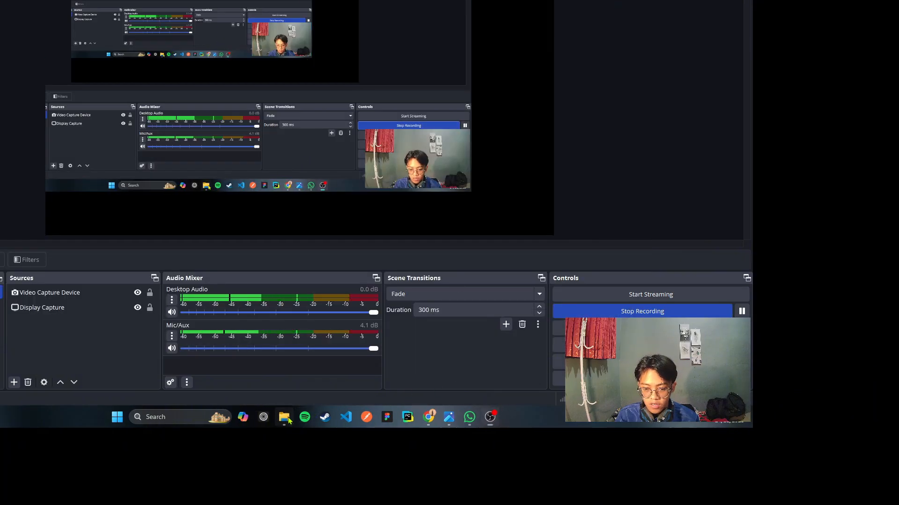
click(286, 418)
double_click(35, 147)
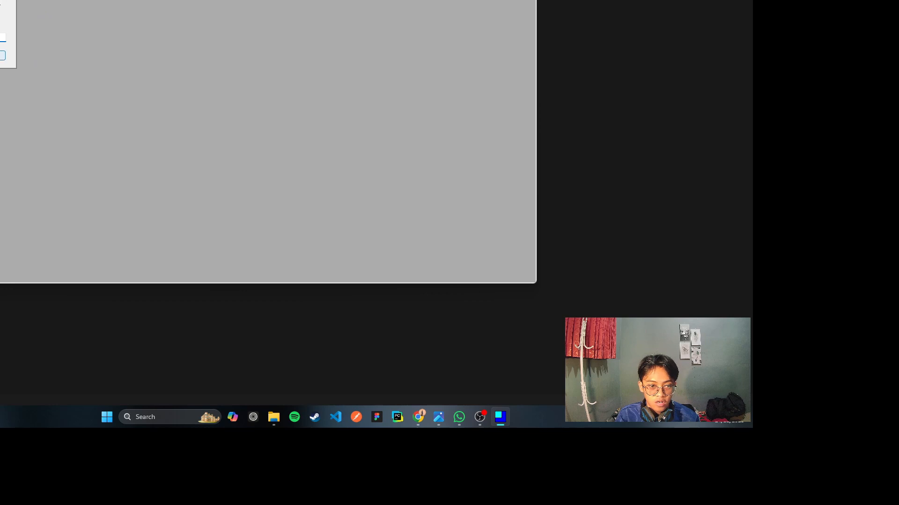
key(Return)
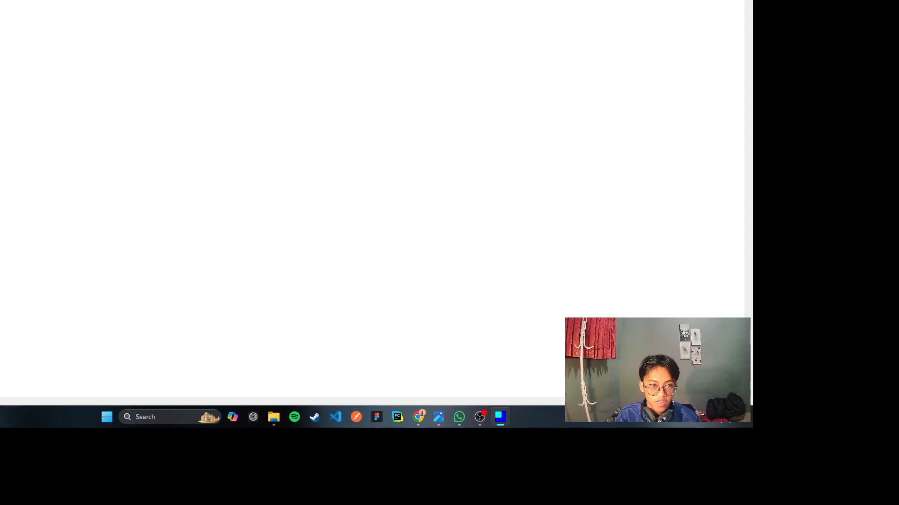
Add a first nature node to the blank network and name it Lambat_tidak_stabil
click(92, 48)
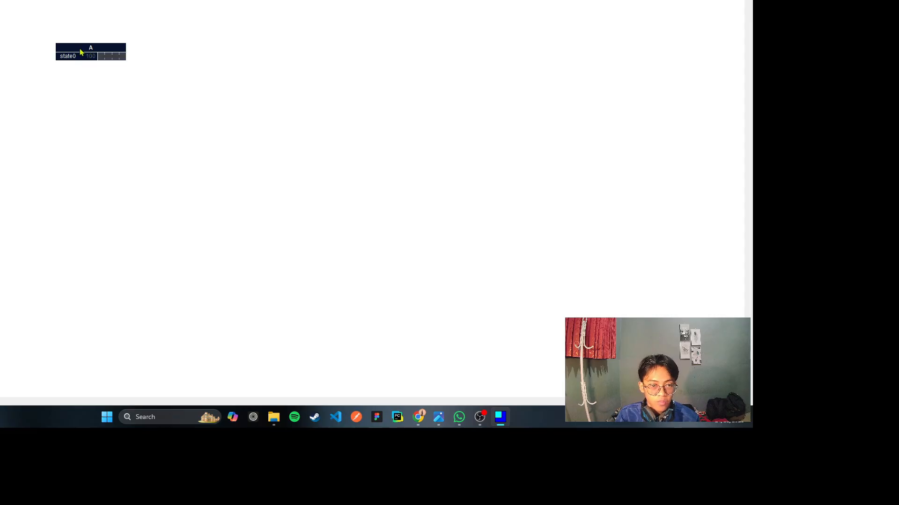
right_click(81, 48)
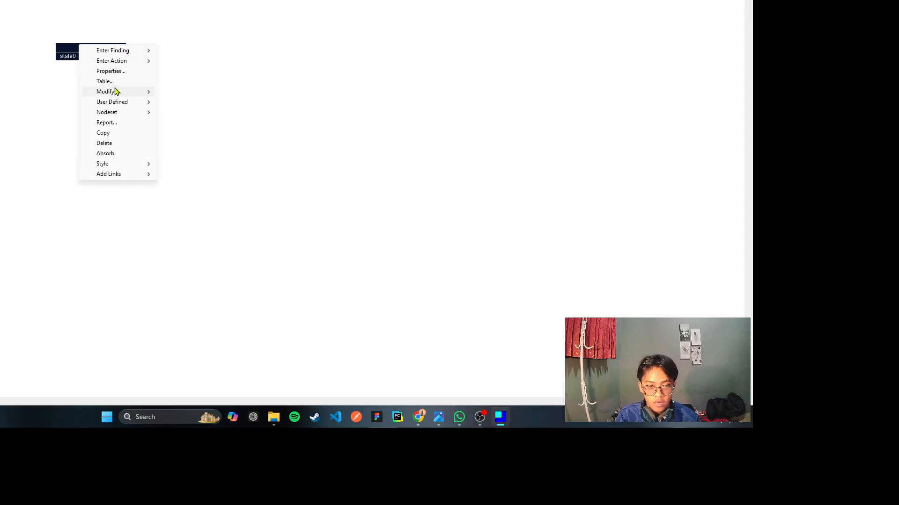
click(113, 71)
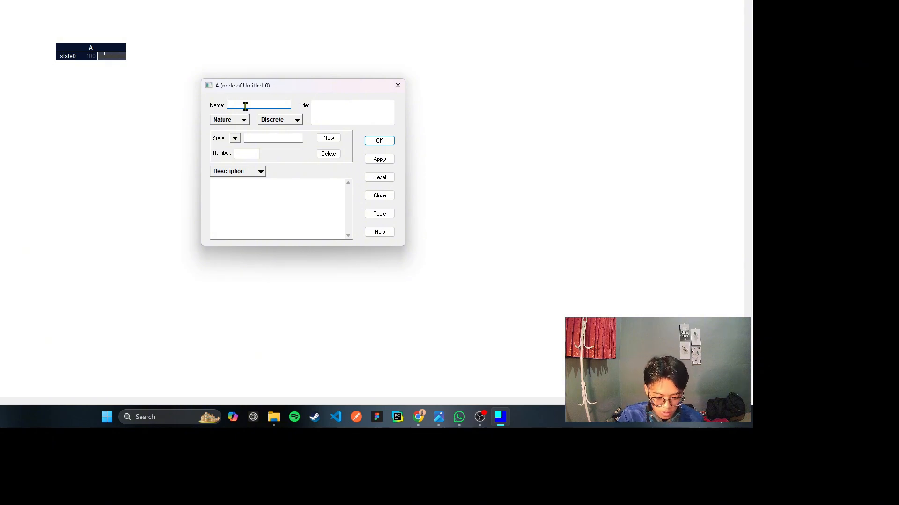
text(Lamba)
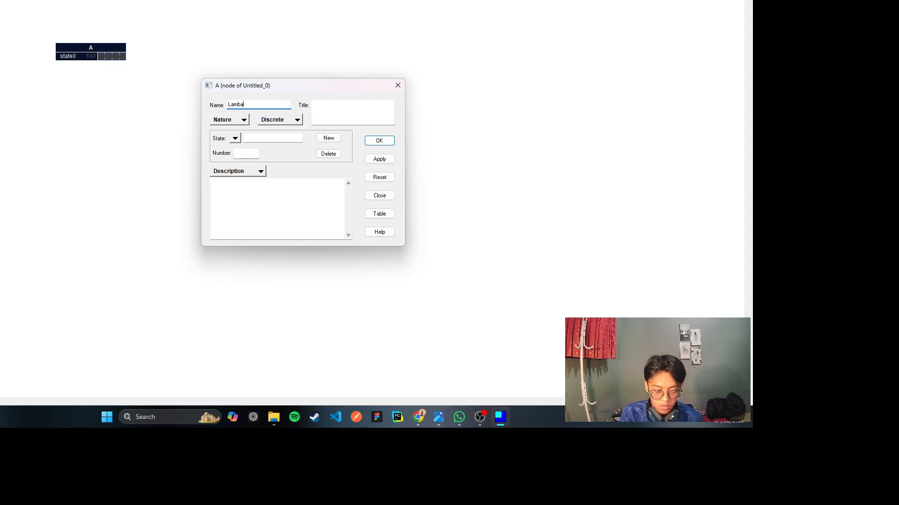
text(t_tidak_stabil)
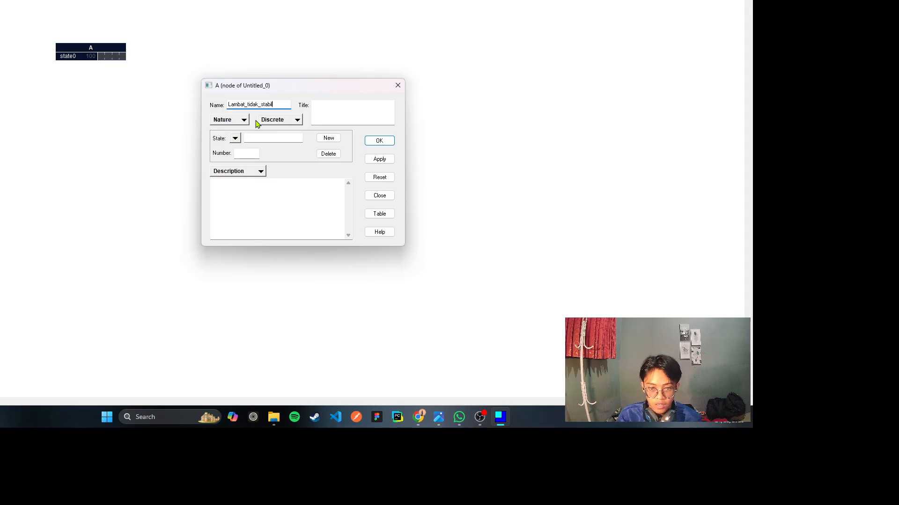
Give the Lambat_tidak_stabil node the states Ya and TIdak, and shift it to the right on the canvas
click(267, 136)
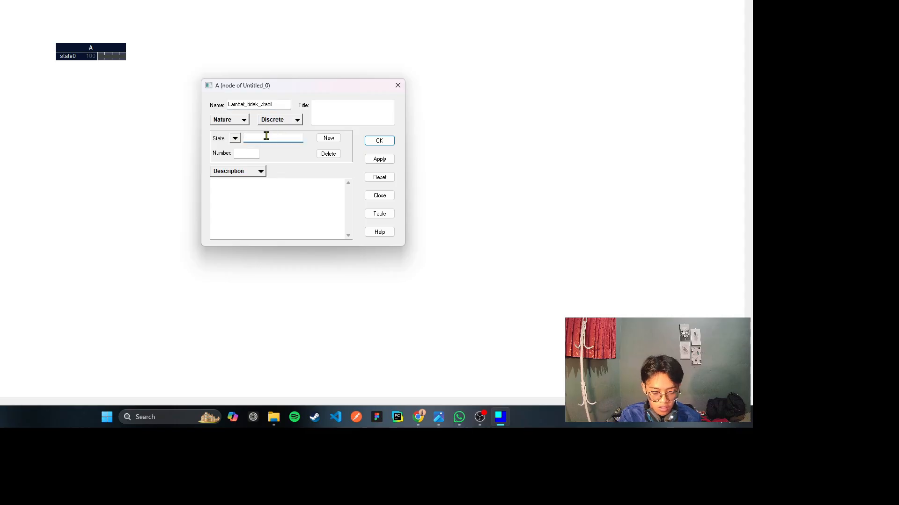
text(Ya)
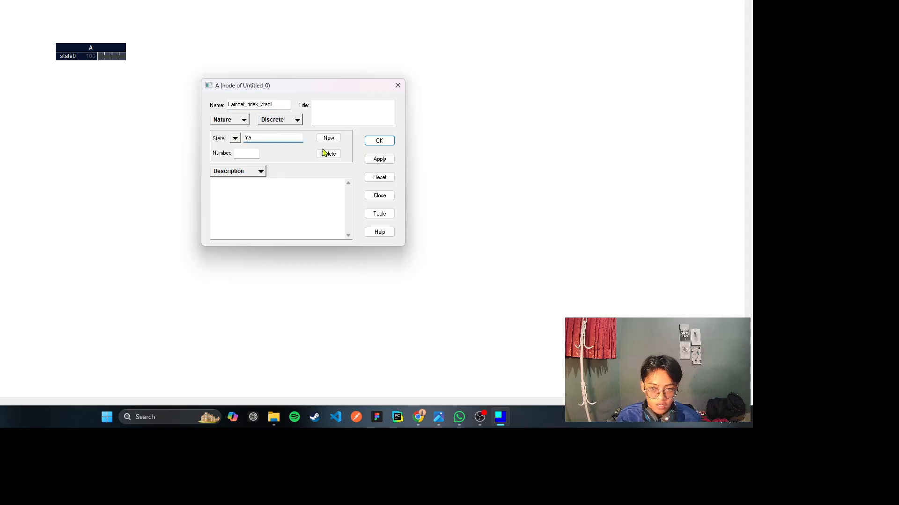
click(328, 139)
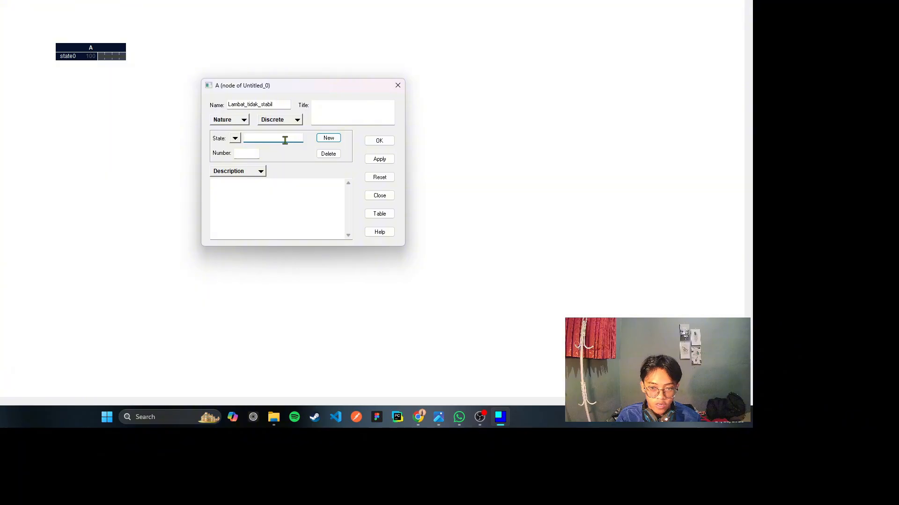
text(TIdak)
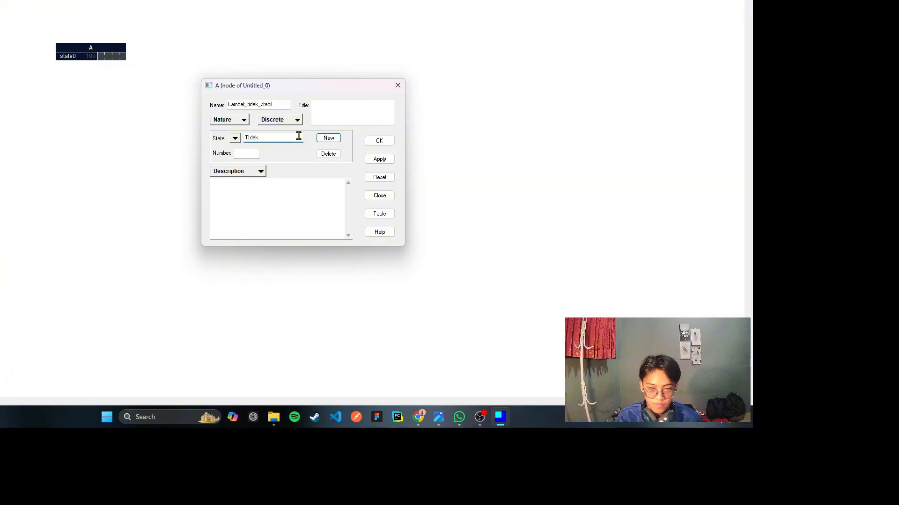
click(390, 161)
click(379, 141)
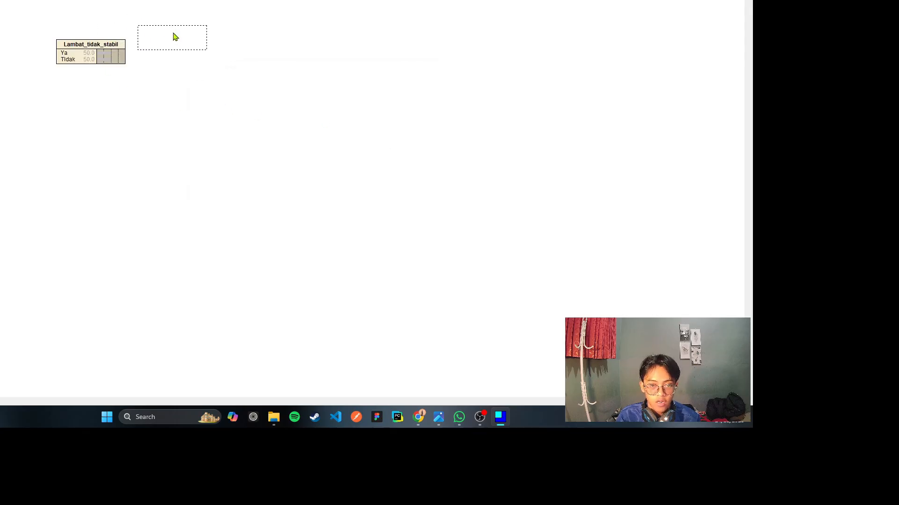
click(173, 38)
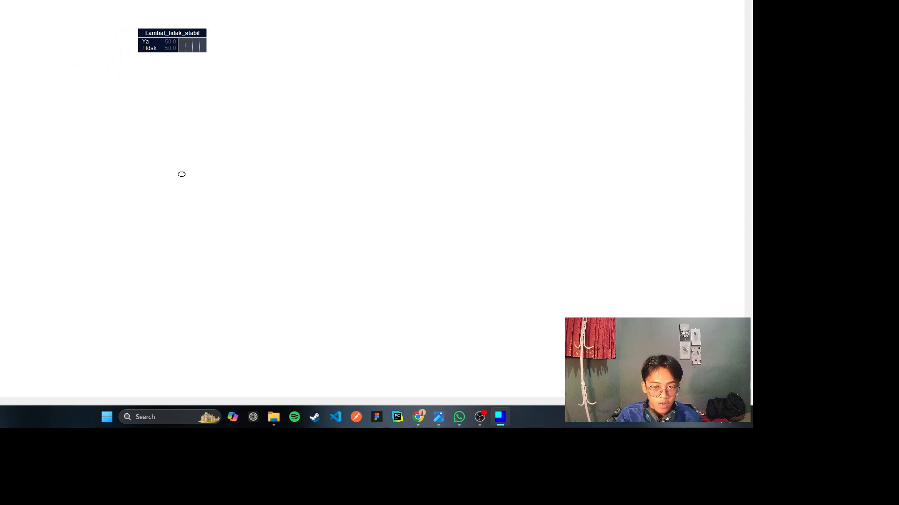
Add a second nature node below Lambat_tidak_stabil and name it Tidak_bisa_akses
click(180, 173)
double_click(186, 174)
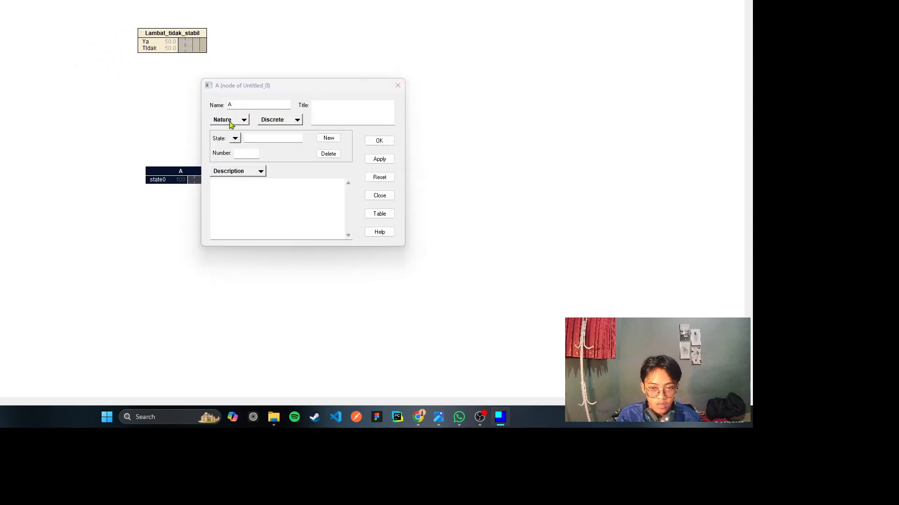
click(241, 104)
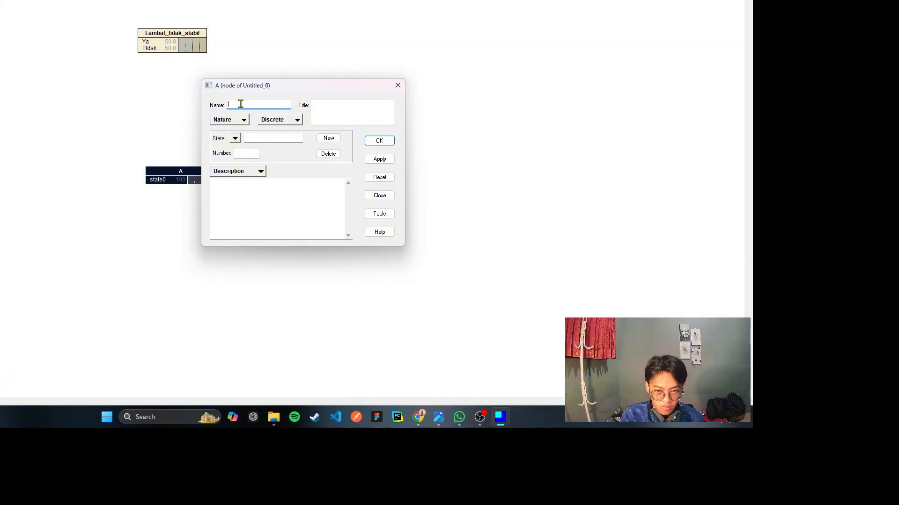
text(Tidak_bisa_akses)
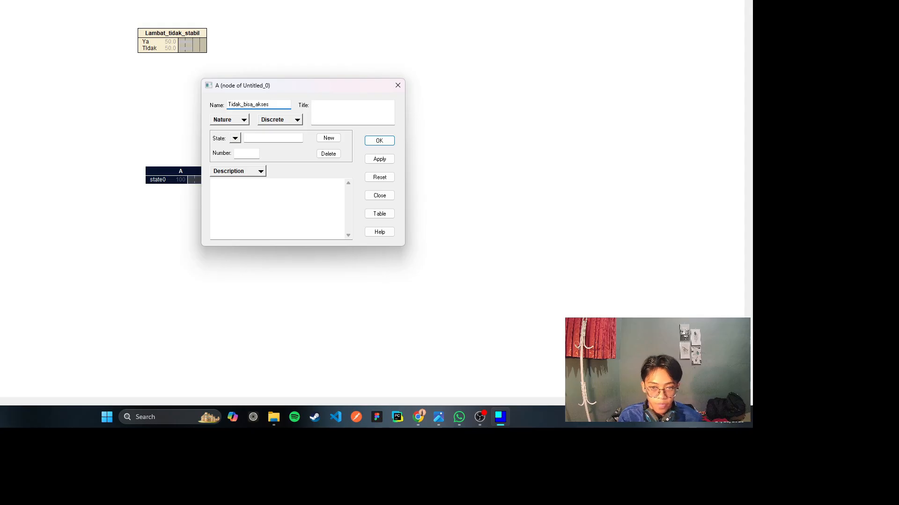
Give the Tidak_bisa_akses node the states Ya and Tidak, and align it directly beneath Lambat_tidak_stabil
click(261, 135)
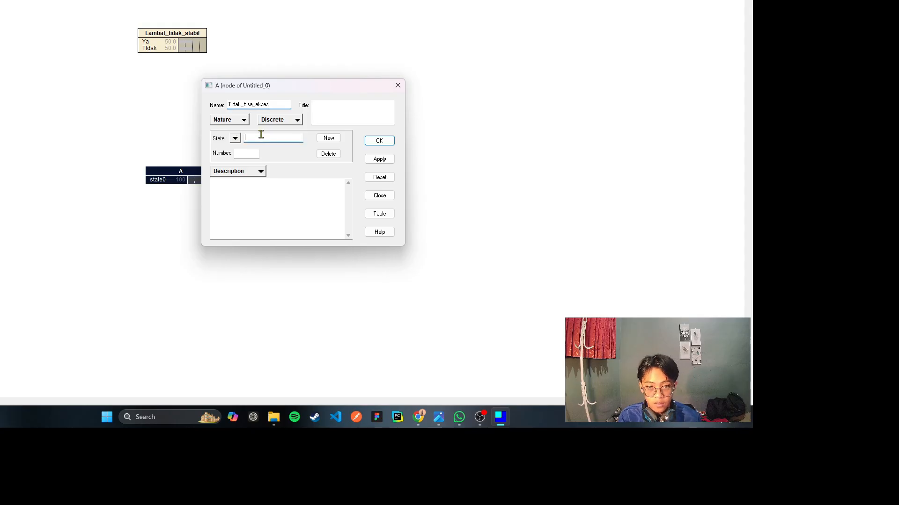
text(Ya)
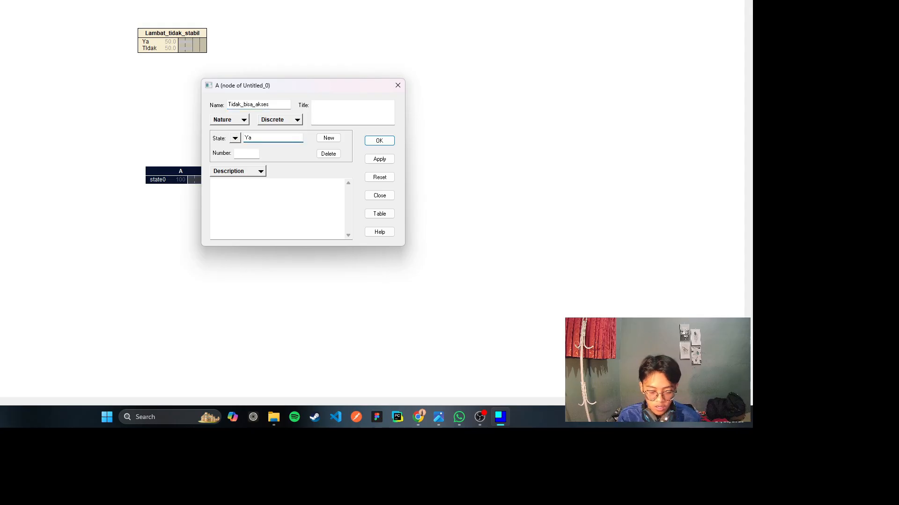
click(328, 137)
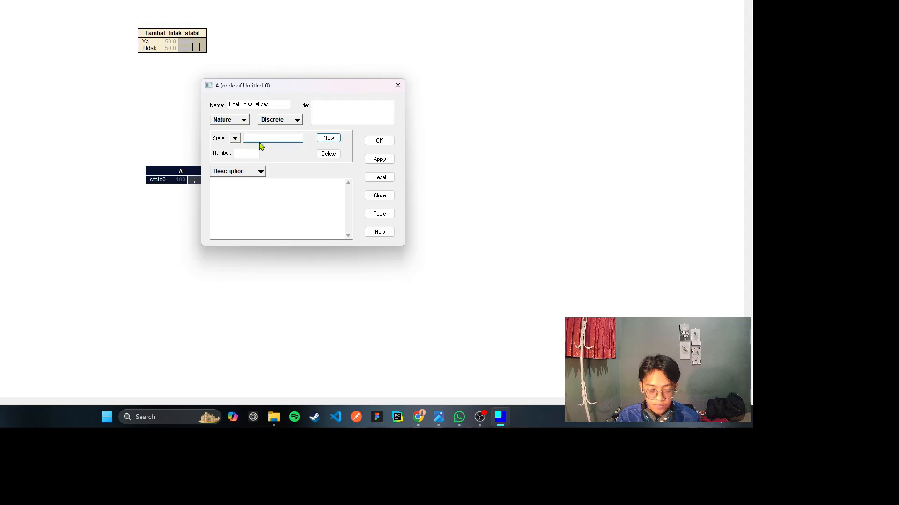
text(Tidak)
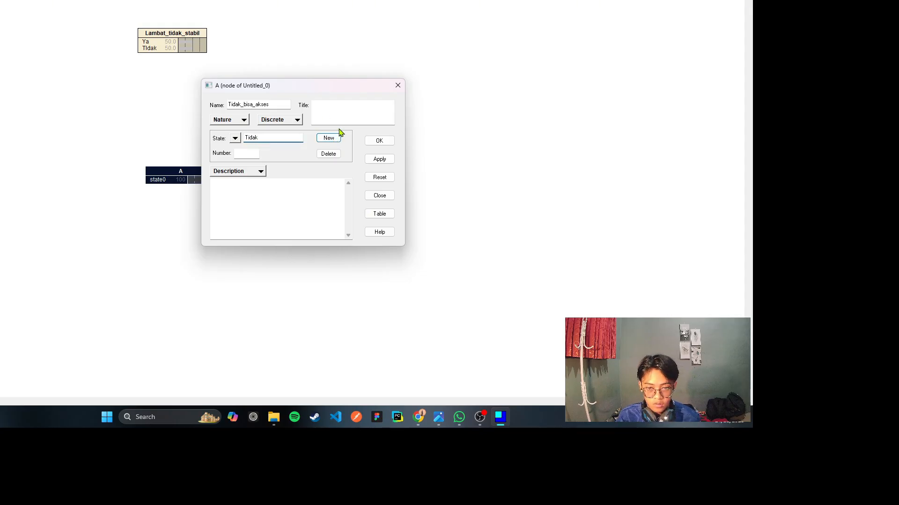
click(379, 159)
click(379, 141)
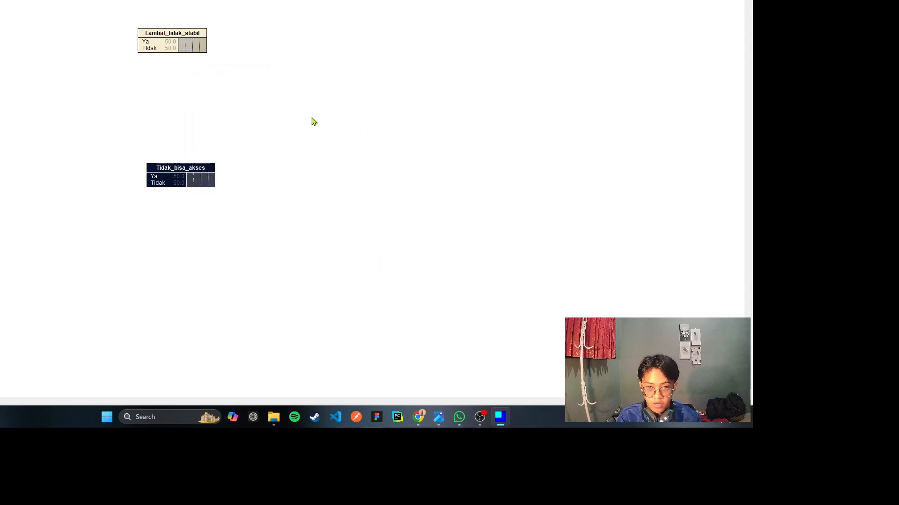
drag(186, 169, 180, 172)
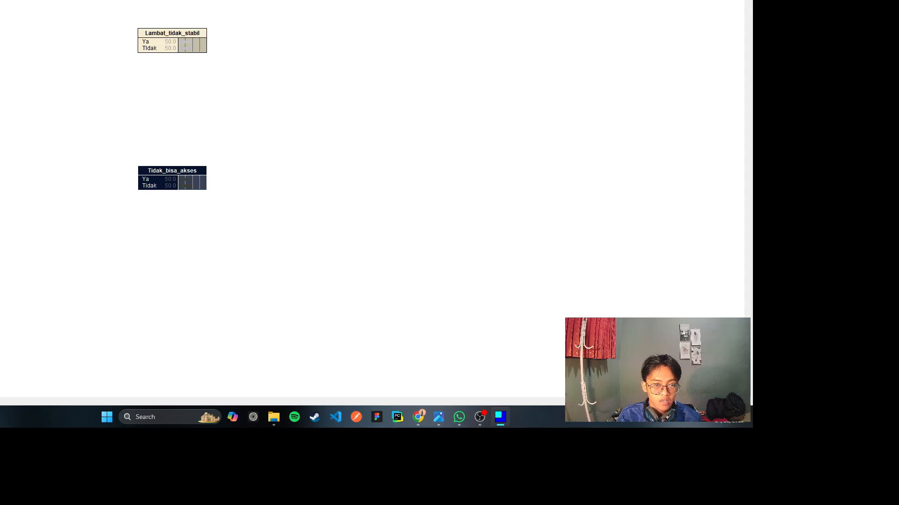
Add a nature node to the left of the two existing nodes, vertically between them, and name it kabel_rusak
key(Escape)
drag(5, 96, 2, 115)
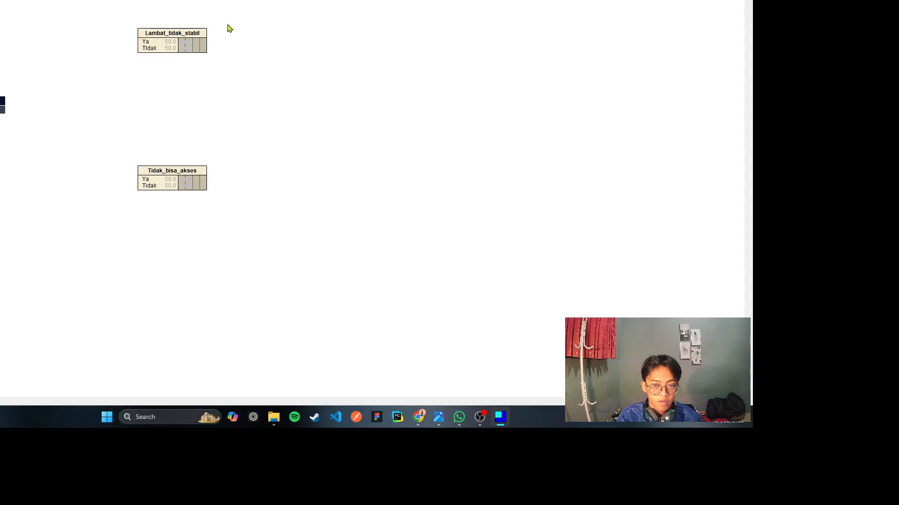
right_click(2, 112)
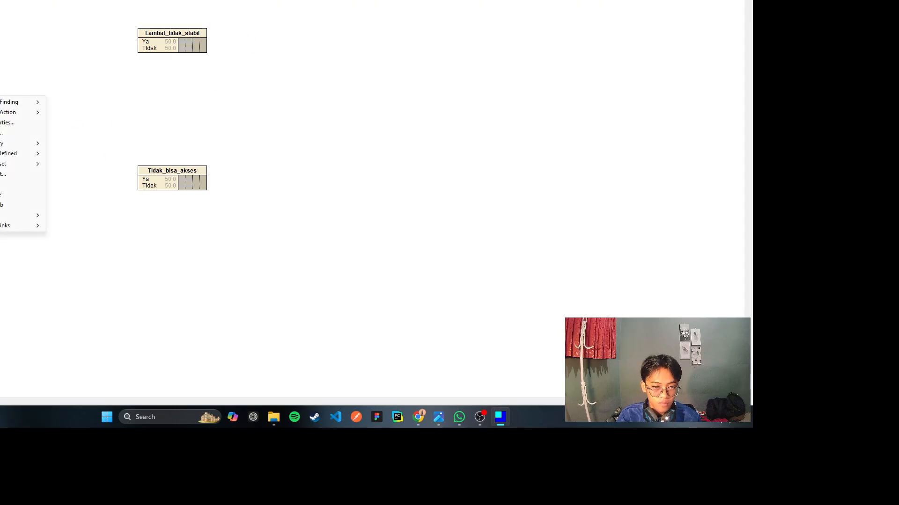
click(10, 132)
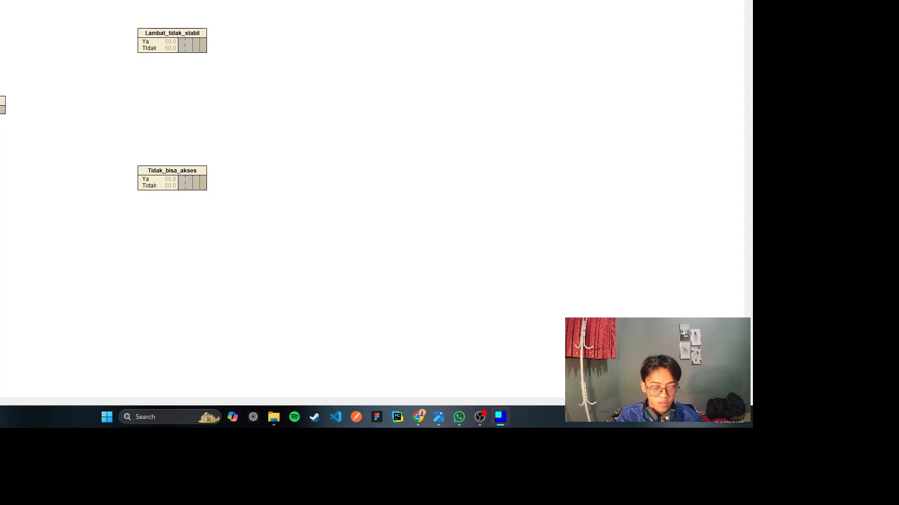
right_click(2, 98)
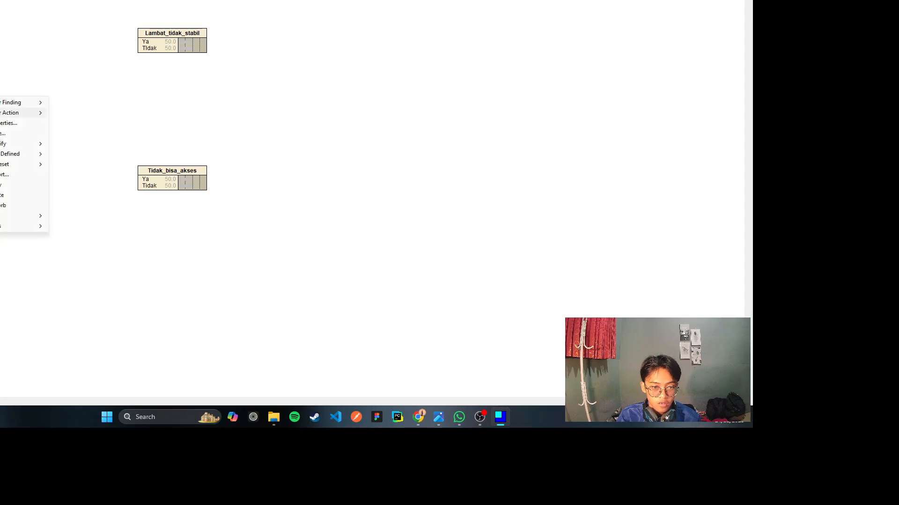
click(10, 123)
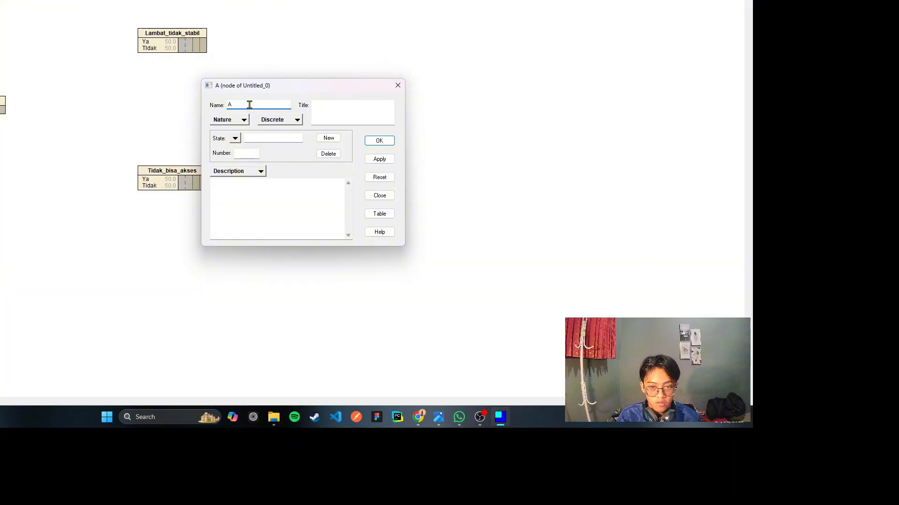
double_click(249, 105)
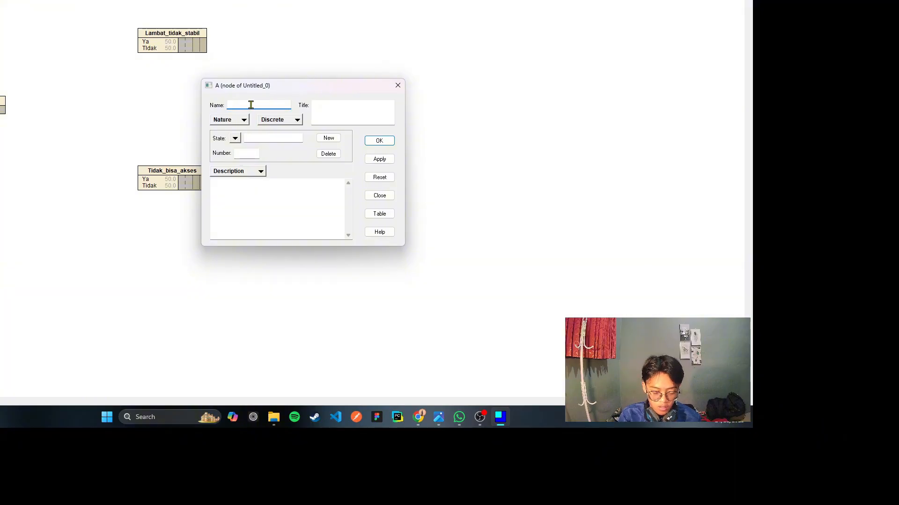
text(kable)
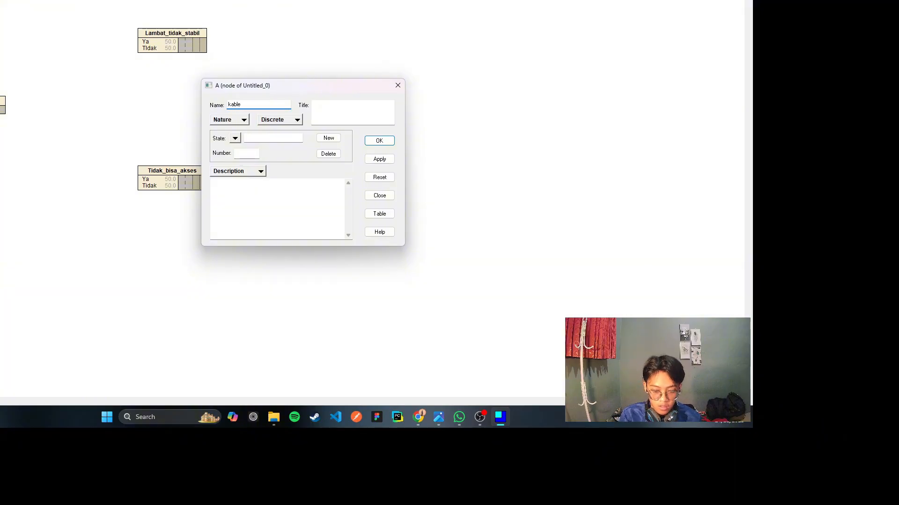
key(BackSpace)
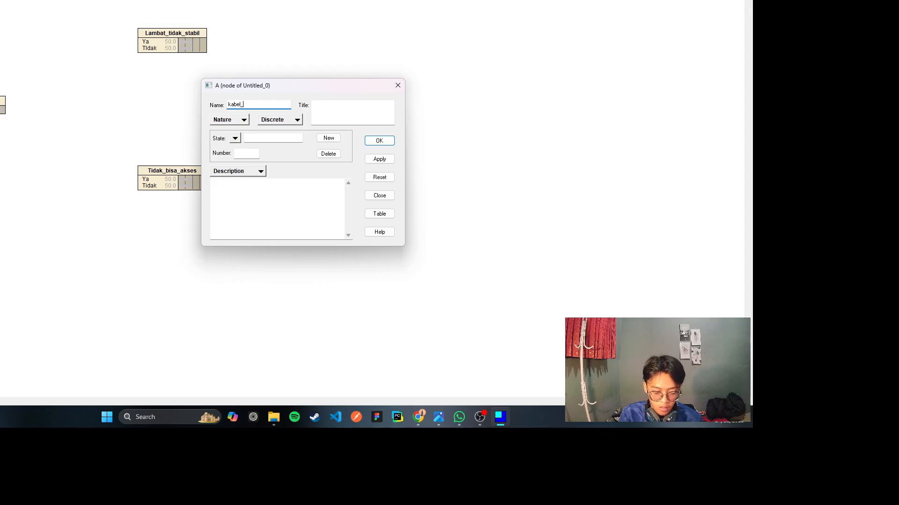
text(ak)
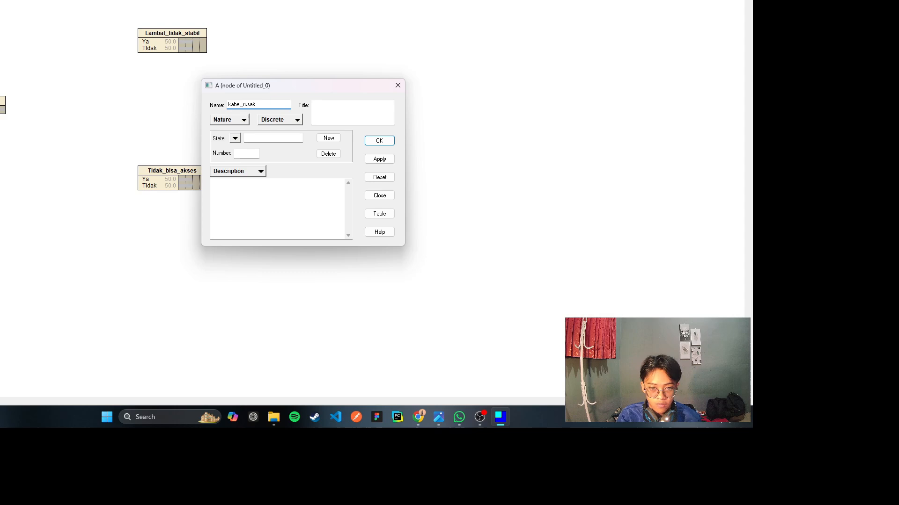
Give the kabel_rusak node the states Ya and Tidak and apply its properties
click(279, 139)
text(Ya)
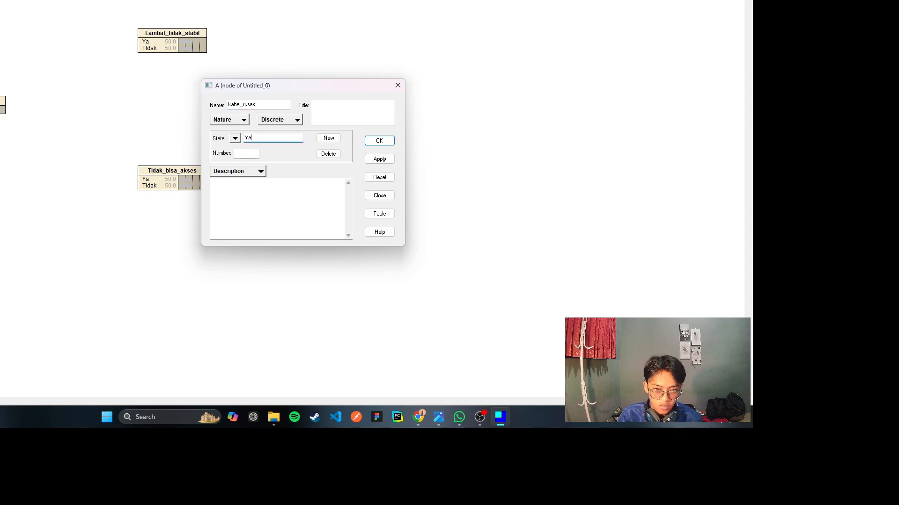
click(329, 138)
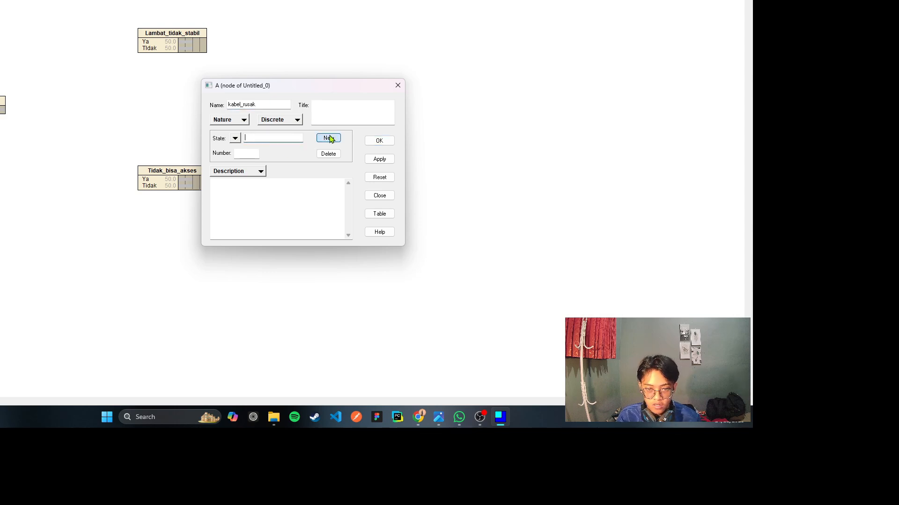
text(Tidak)
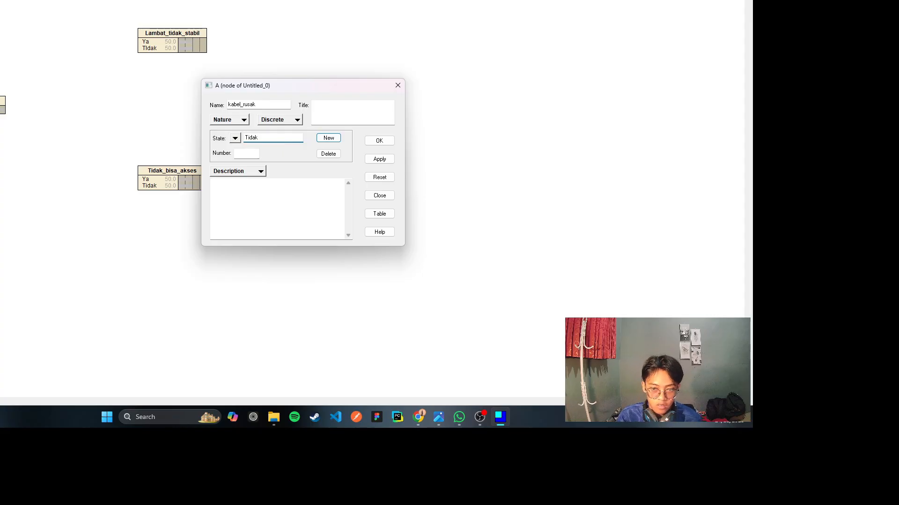
click(382, 160)
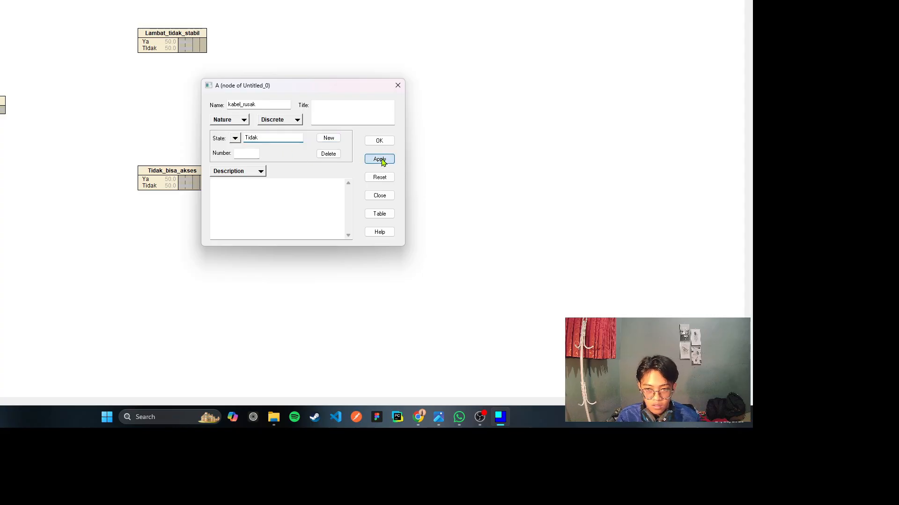
click(380, 141)
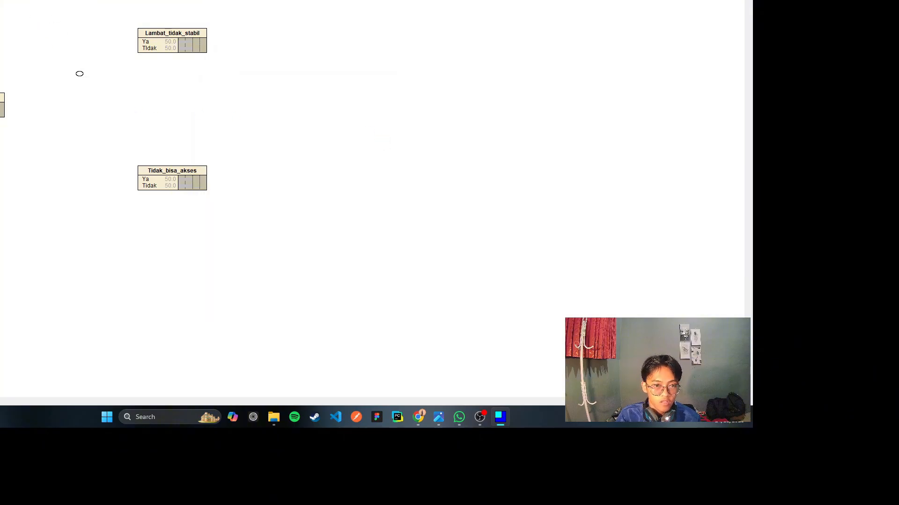
Add another nature node to the right of kabel_rusak, level with it, and name it router_bermasalah
click(88, 97)
drag(90, 96, 93, 102)
double_click(93, 101)
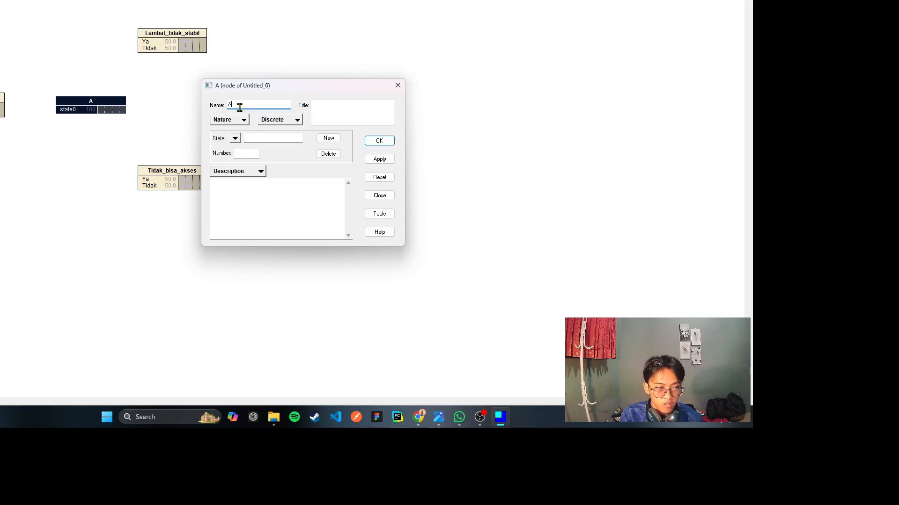
text(Rout)
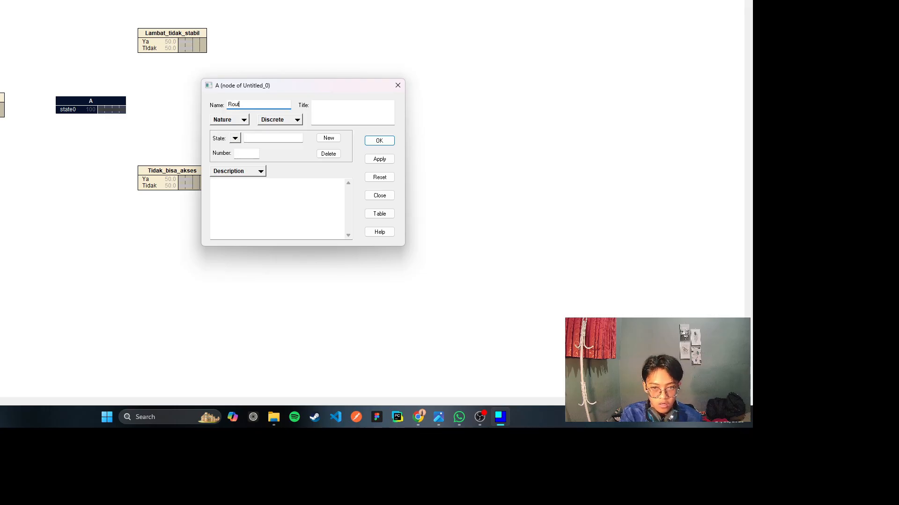
key(BackSpace)
key(BackSpace)
key(BackSpace)
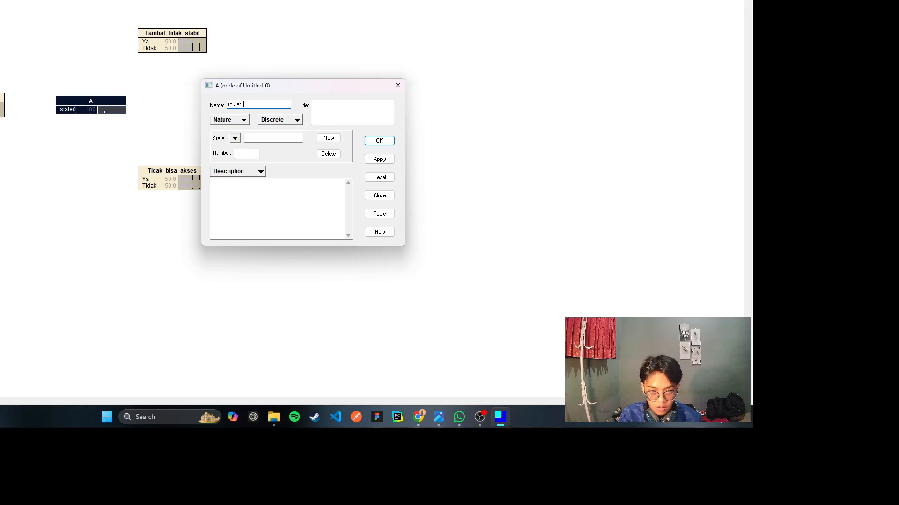
text(alah)
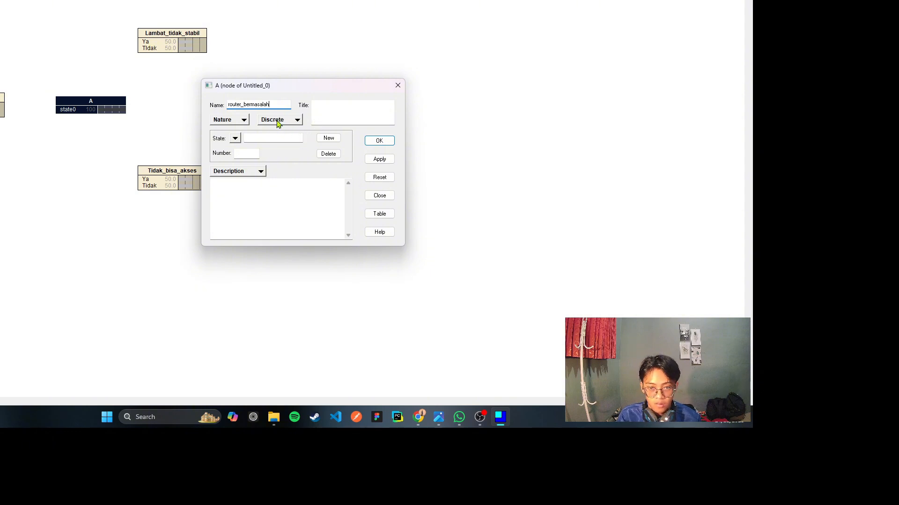
Give the router_bermasalah node the states Ya and Tidak and apply its properties
click(272, 139)
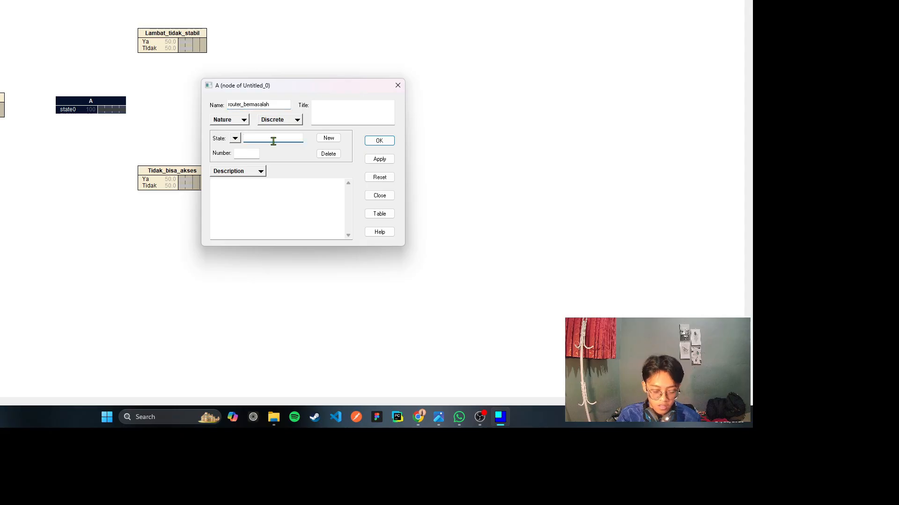
text(Ya)
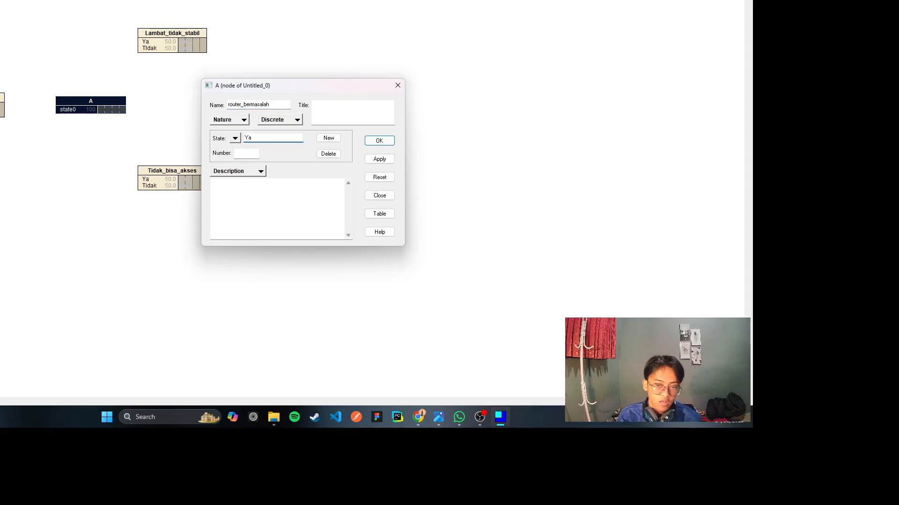
click(323, 141)
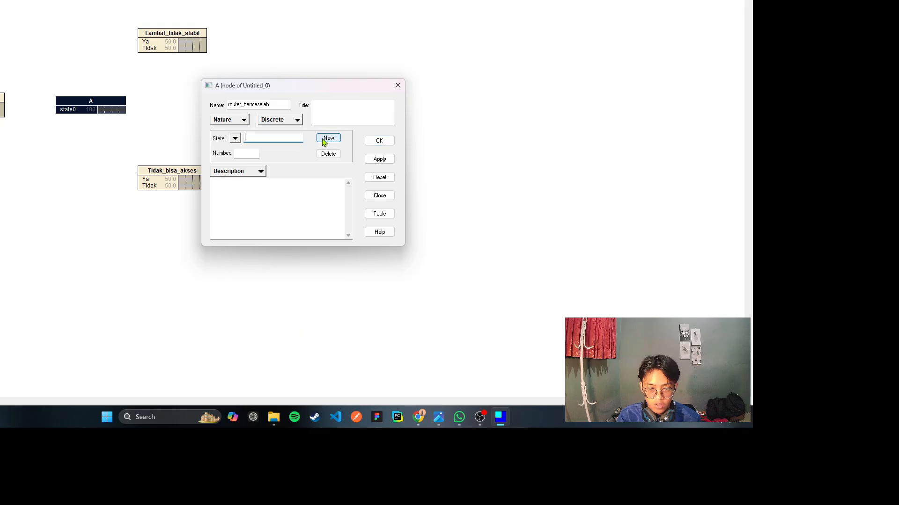
text(Tidak)
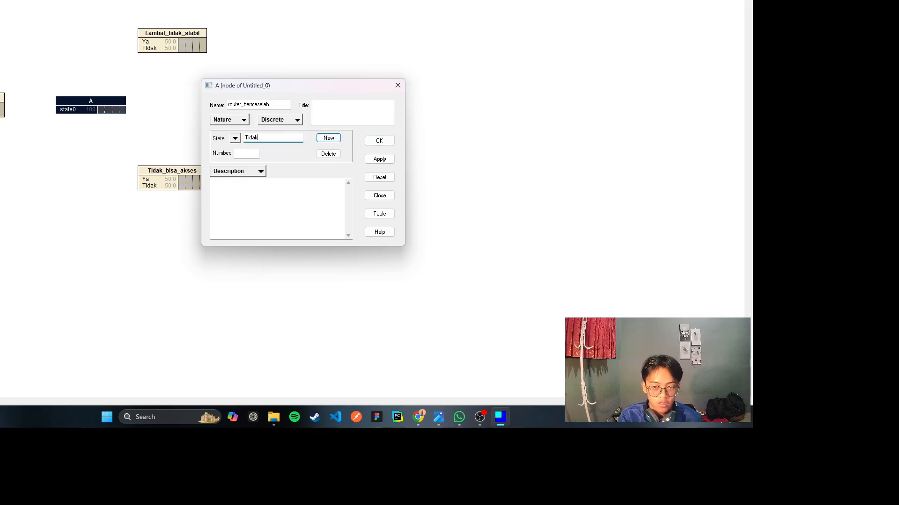
click(385, 160)
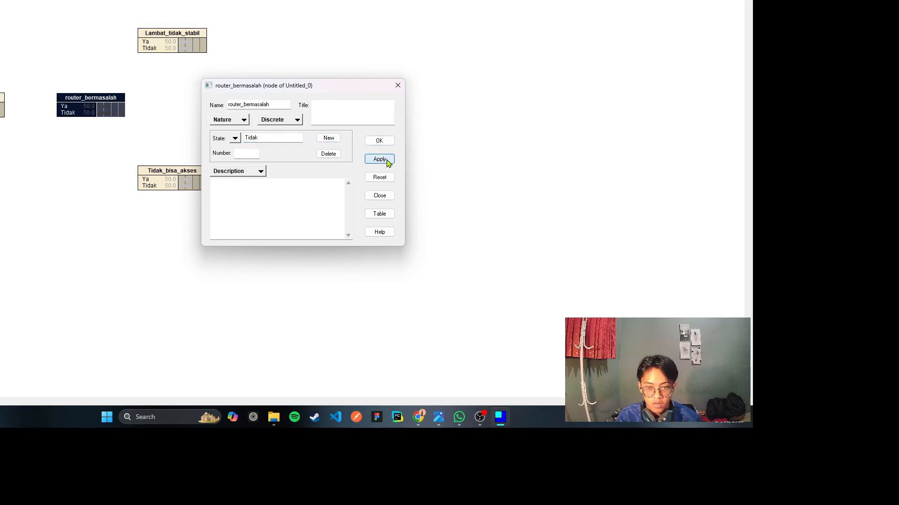
click(388, 141)
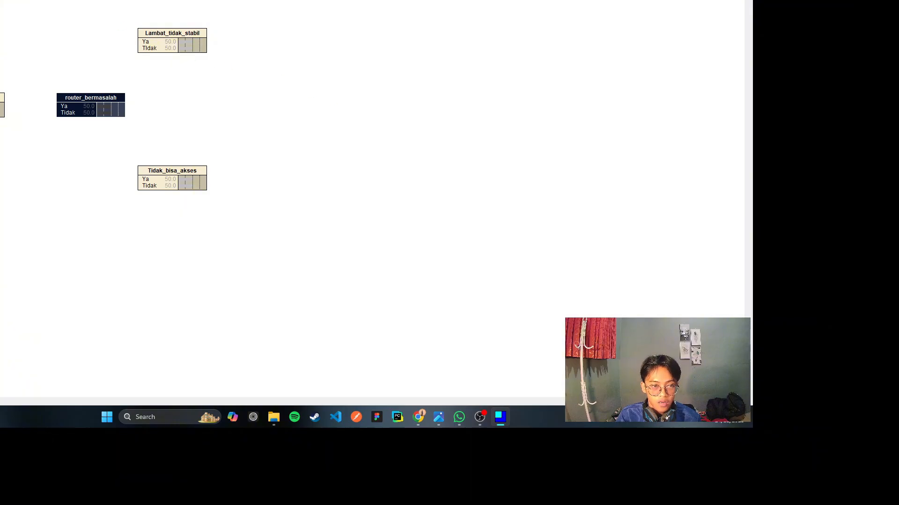
Add a nature node to the right of router_bermasalah in the same row and name it IP_konflik
click(202, 106)
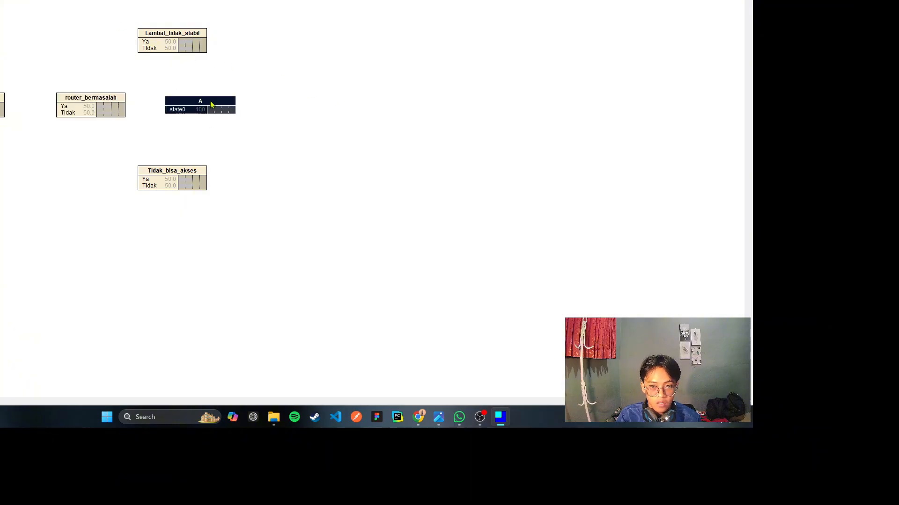
right_click(211, 105)
click(241, 124)
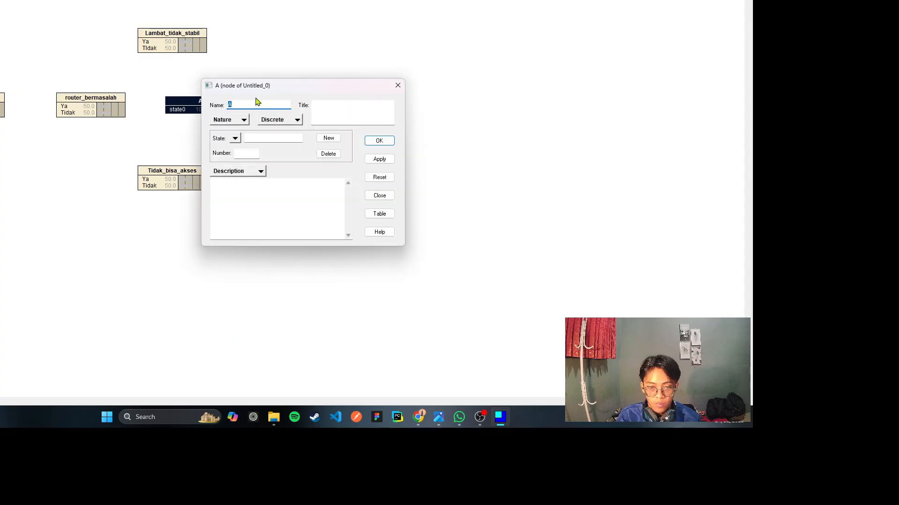
text(IP)
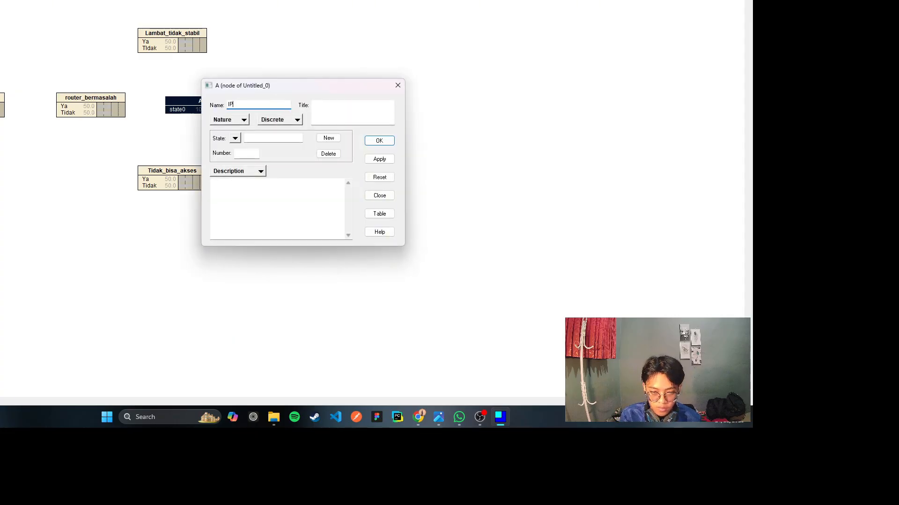
text(_konf)
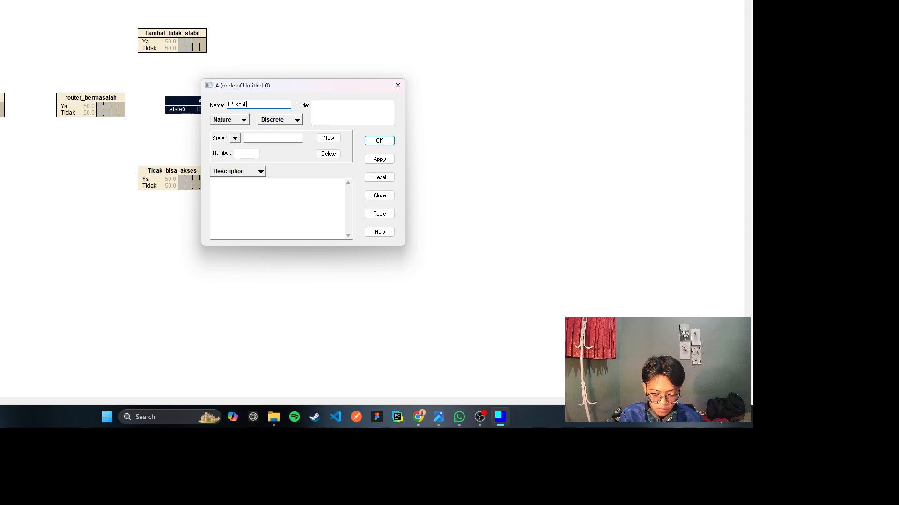
text(lik)
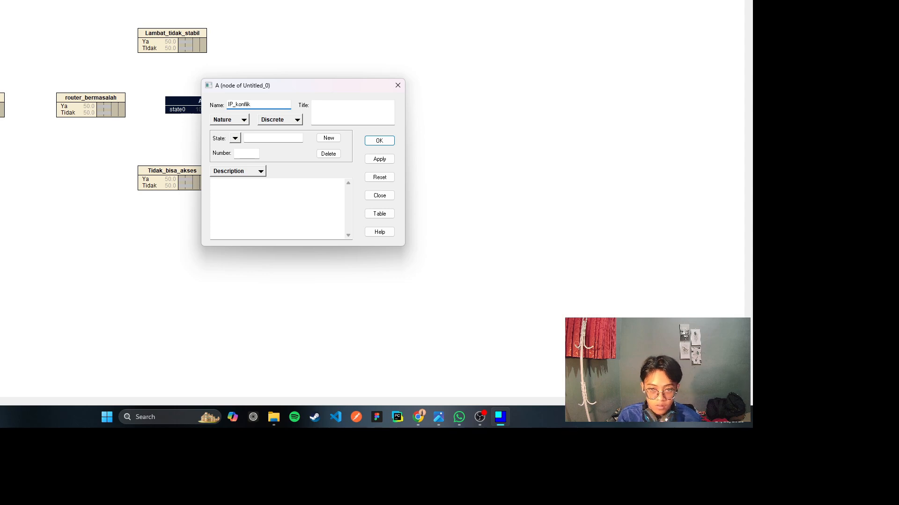
Give the IP_konflik node the states Ya and Tidak and apply its properties
click(269, 139)
text(Y)
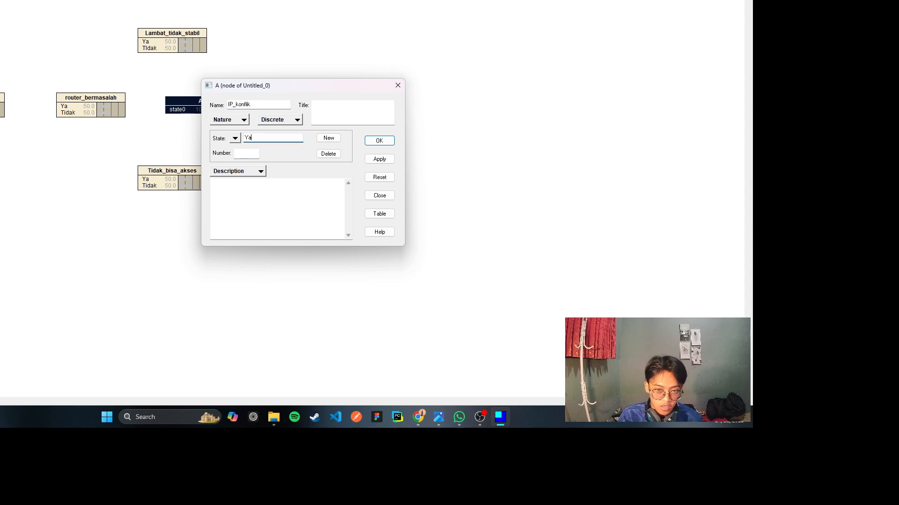
text(a)
click(333, 139)
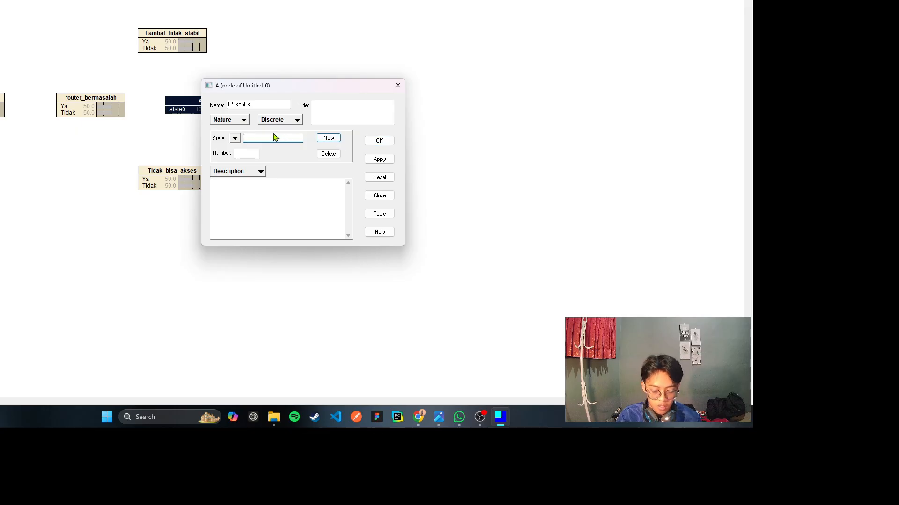
text(Tidak)
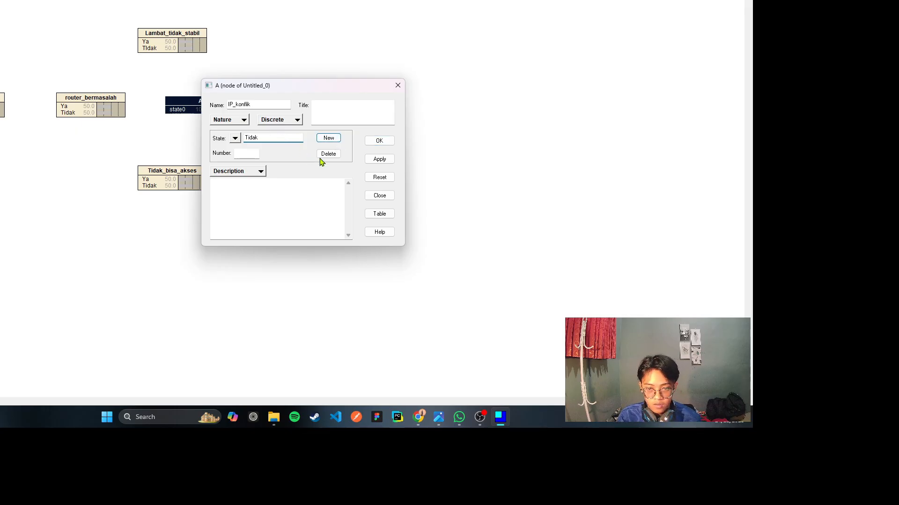
click(379, 159)
click(381, 141)
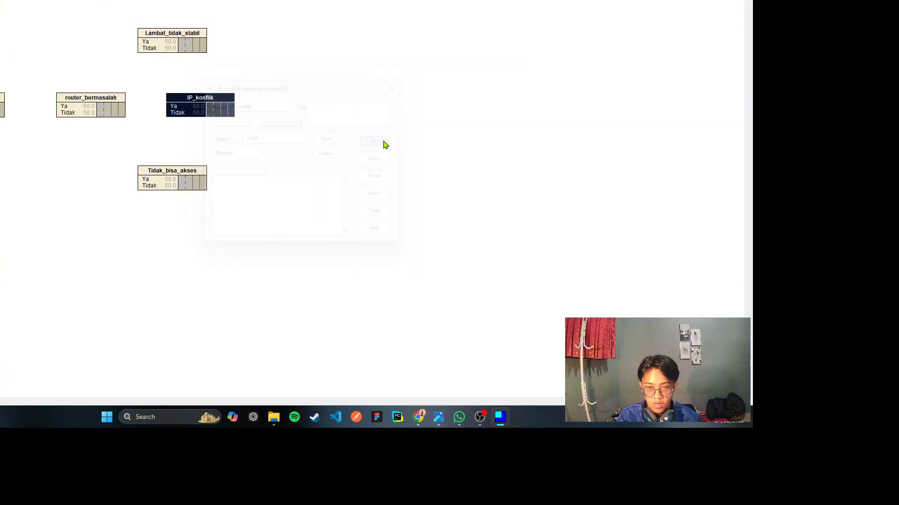
Shift router_bermasalah and IP_konflik to the right to space out the middle row of cause nodes
drag(196, 100, 246, 100)
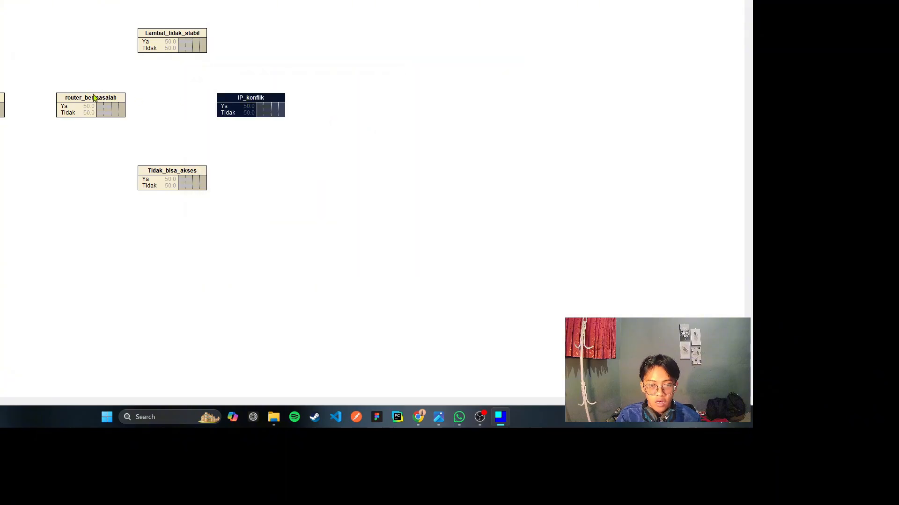
drag(89, 99, 126, 101)
drag(237, 102, 286, 104)
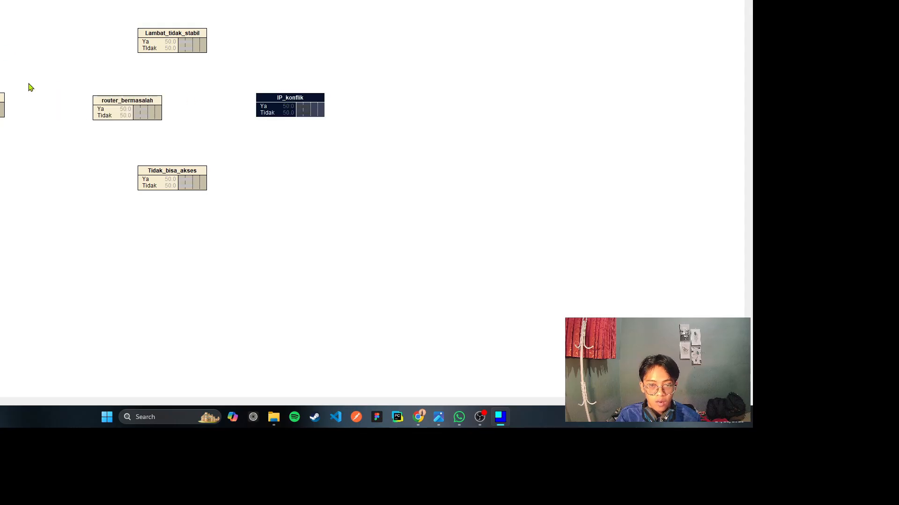
Space out the nodes: shift router_bermasalah and IP_konflik left into one row, Tidak_bisa_akses down and Lambat_tidak_stabil up
click(117, 102)
drag(117, 102, 105, 102)
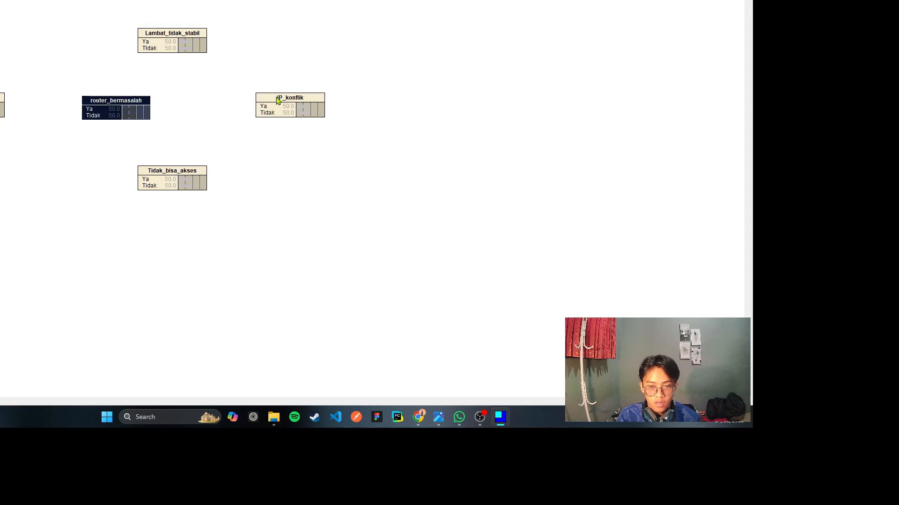
drag(277, 100, 243, 103)
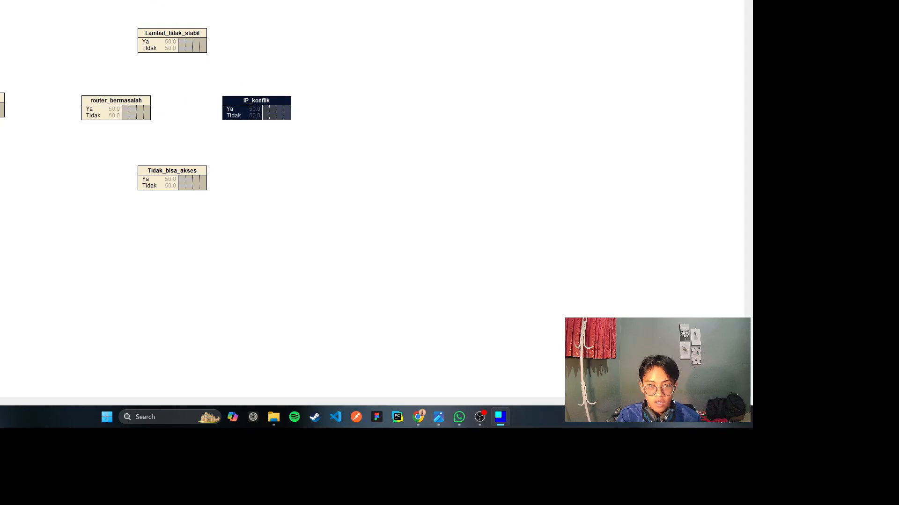
drag(181, 171, 181, 183)
drag(177, 35, 176, 21)
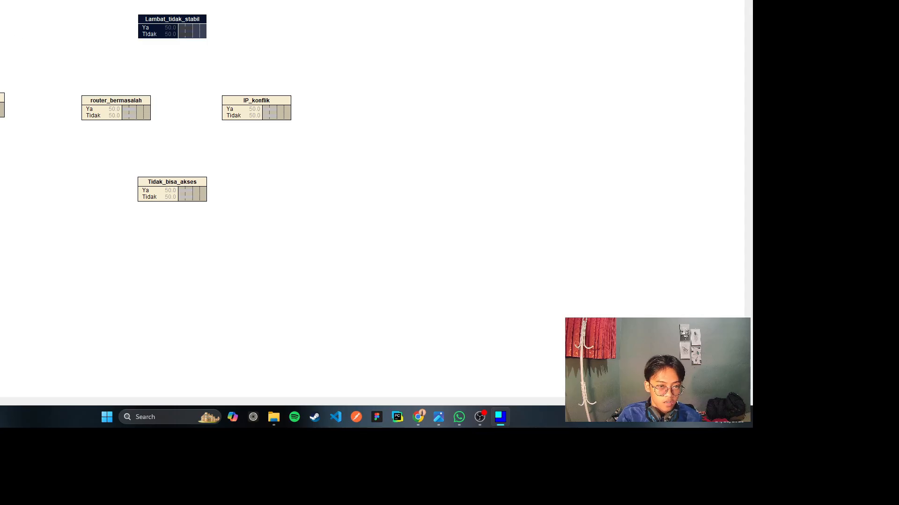
Link the cable cause node, router_bermasalah and IP_konflik each to both Lambat_tidak_stabil and Tidak_bisa_akses
drag(1, 106, 143, 37)
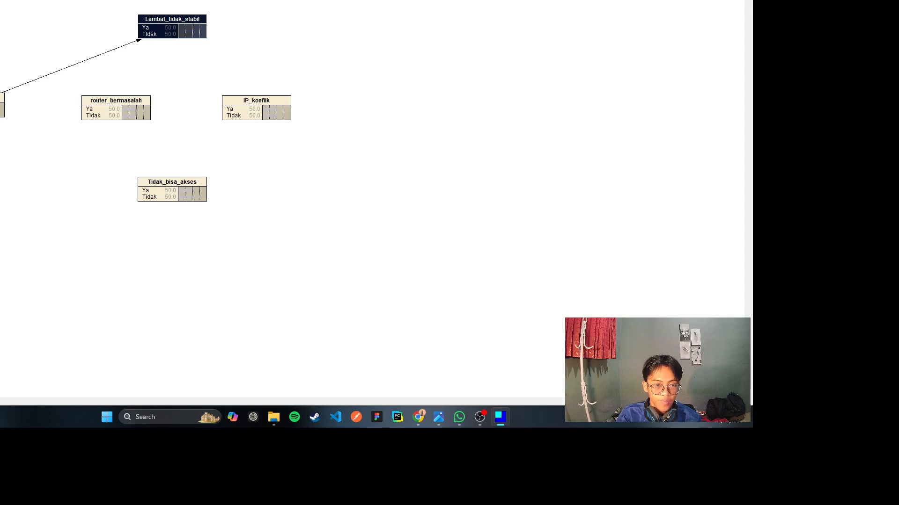
drag(2, 109, 146, 177)
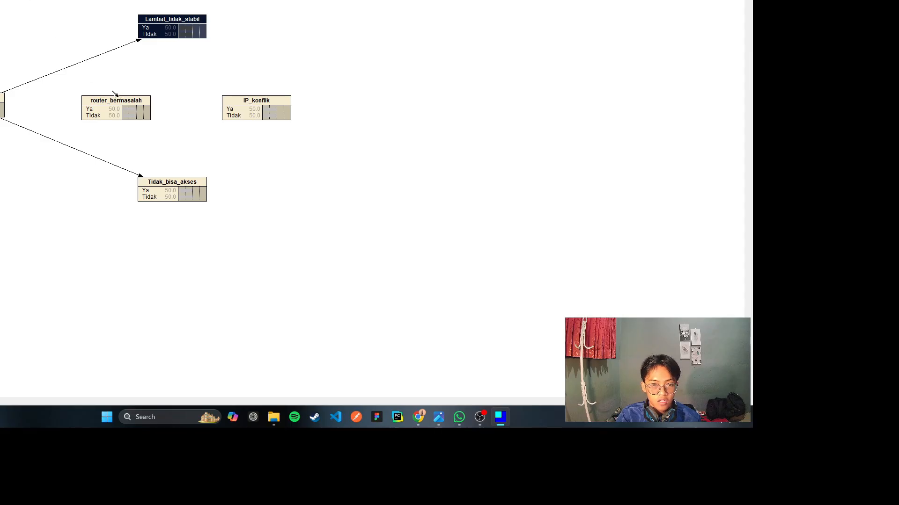
drag(115, 96, 163, 40)
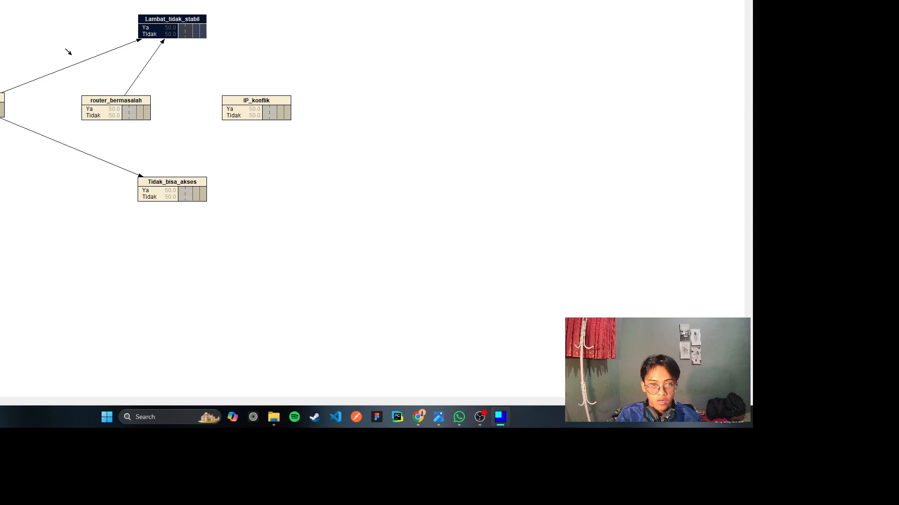
drag(112, 110, 161, 185)
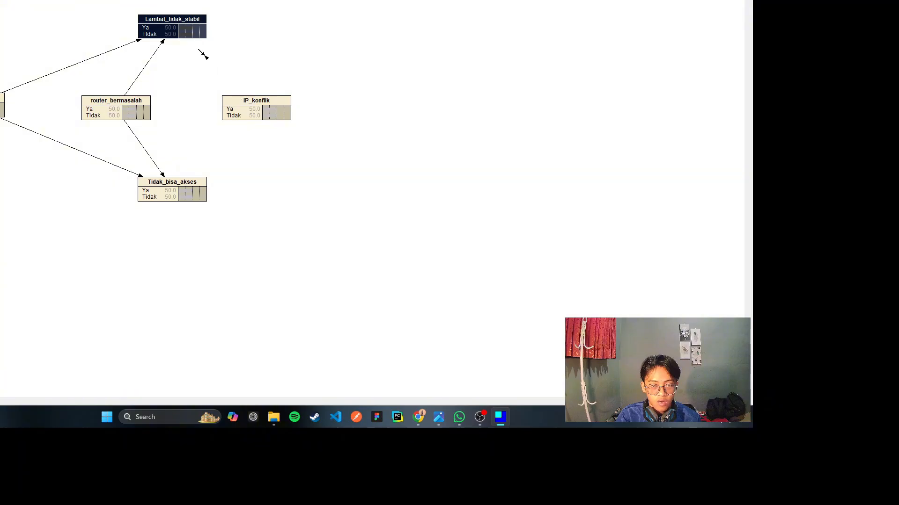
mouse_move(186, 36)
mouse_down()
mouse_move(177, 30)
mouse_move(182, 39)
mouse_up()
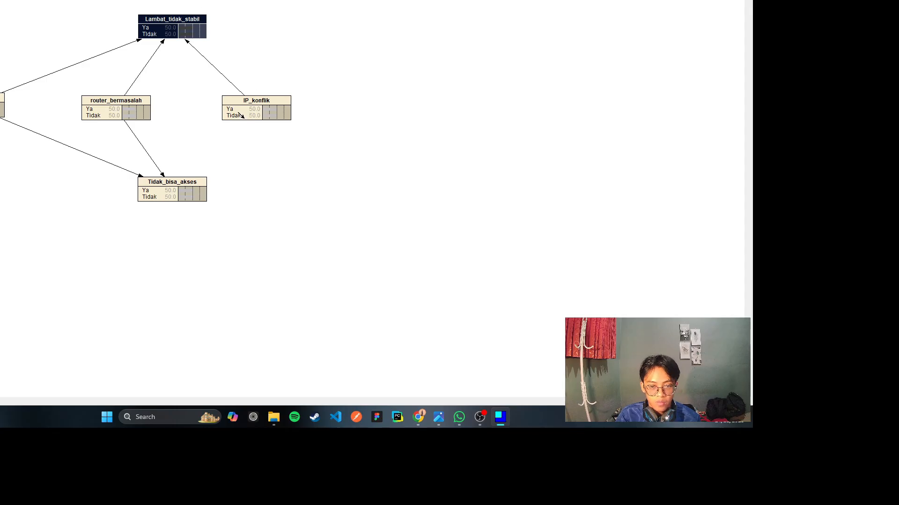
drag(234, 113, 187, 180)
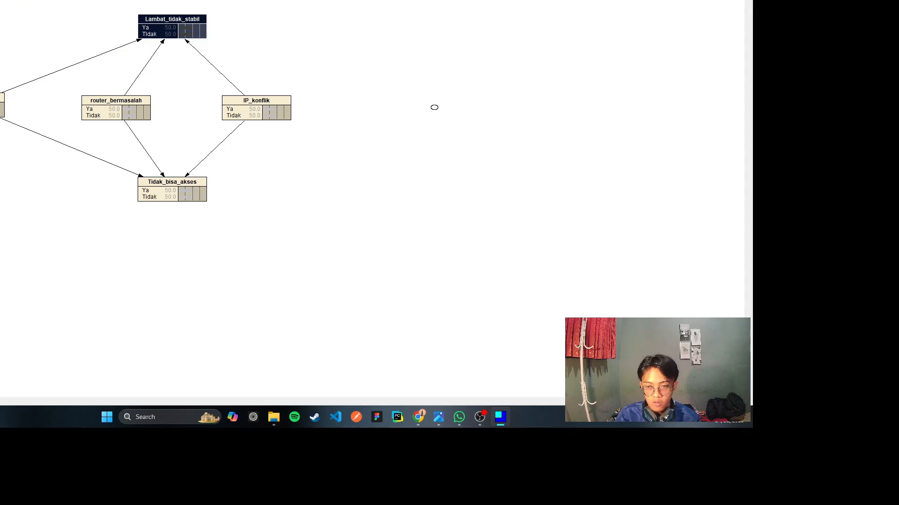
Add a nature node well to the right of IP_konflik and enter Diagnosis as its name
click(442, 108)
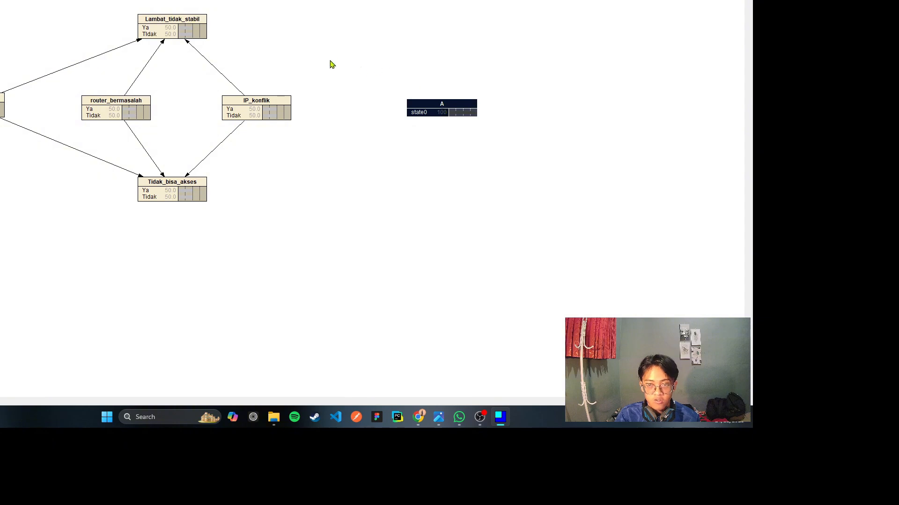
right_click(433, 104)
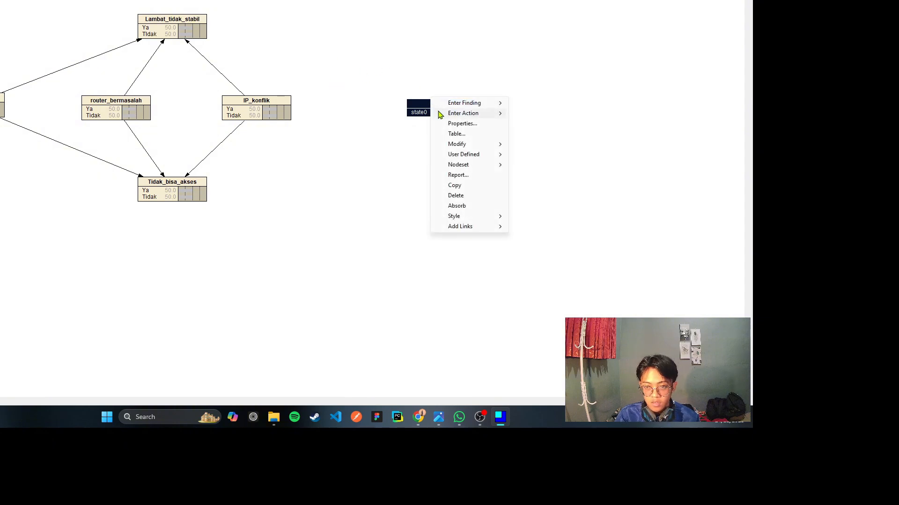
click(453, 124)
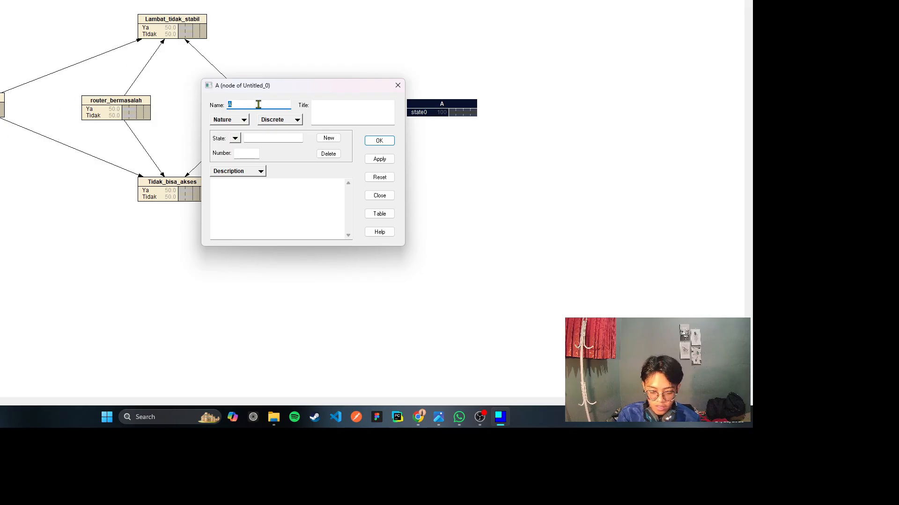
key(BackSpace)
text(Diagnosis)
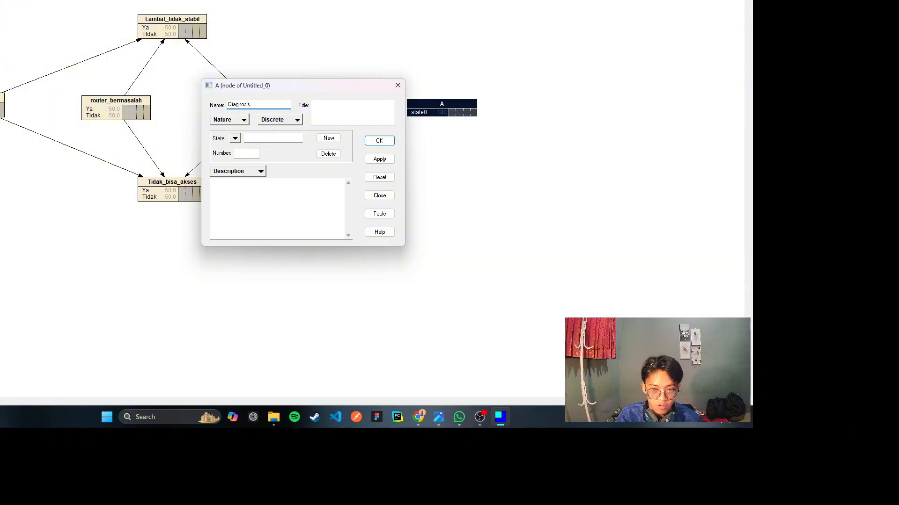
Enter Kabel and Router as the first two states of the Diagnosis node
click(271, 139)
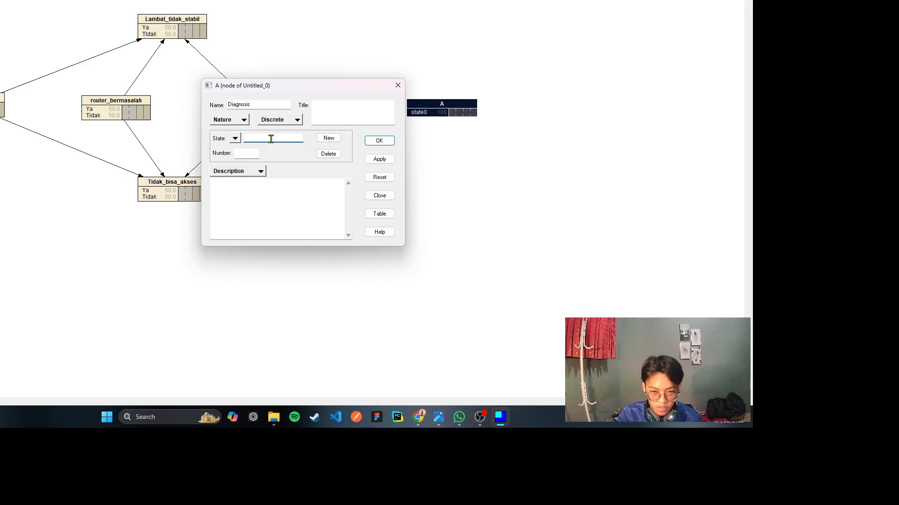
text(Kabel)
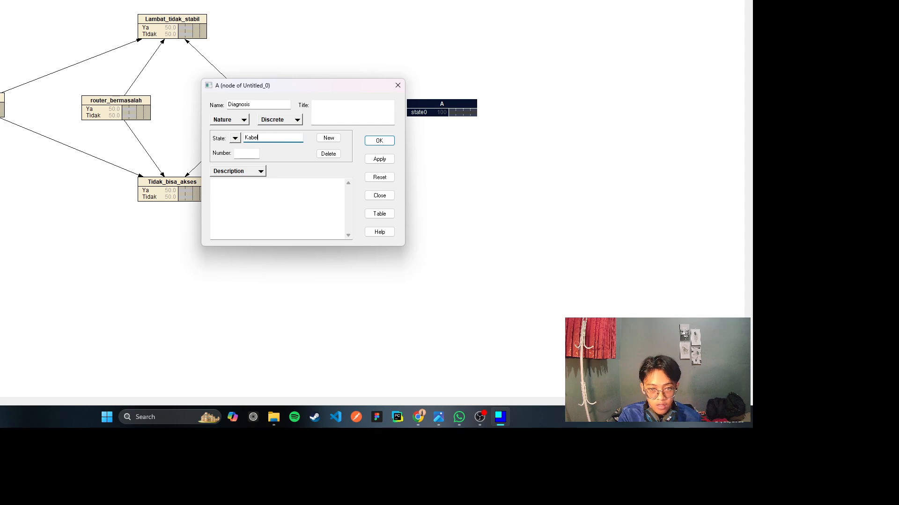
click(328, 138)
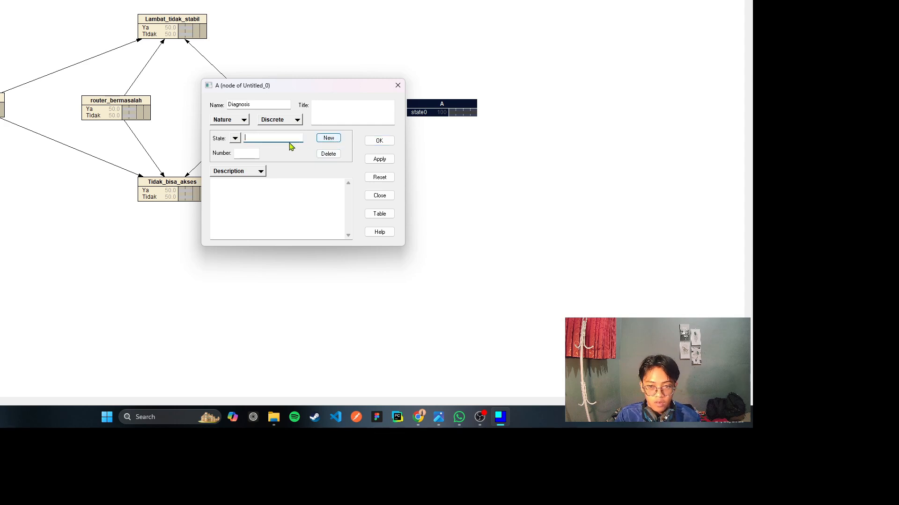
text(ROuter)
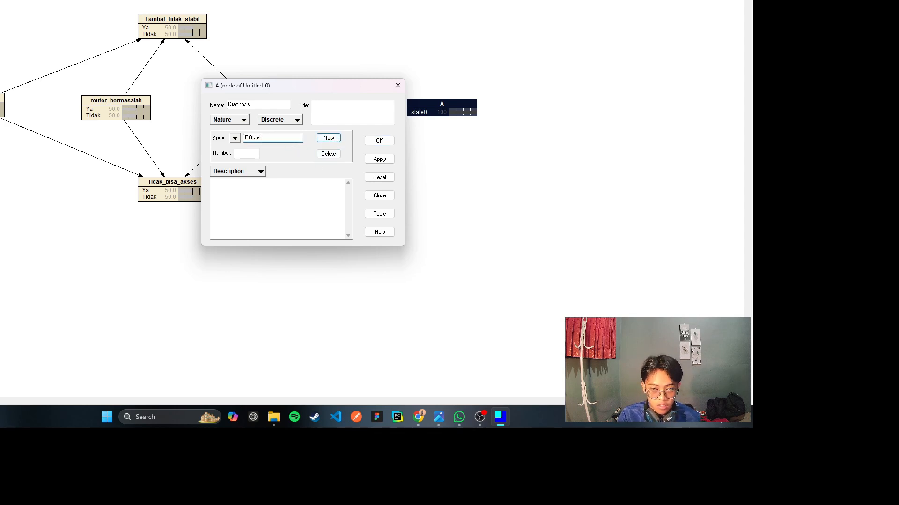
key(BackSpace)
key(BackSpace)
key(BackSpace)
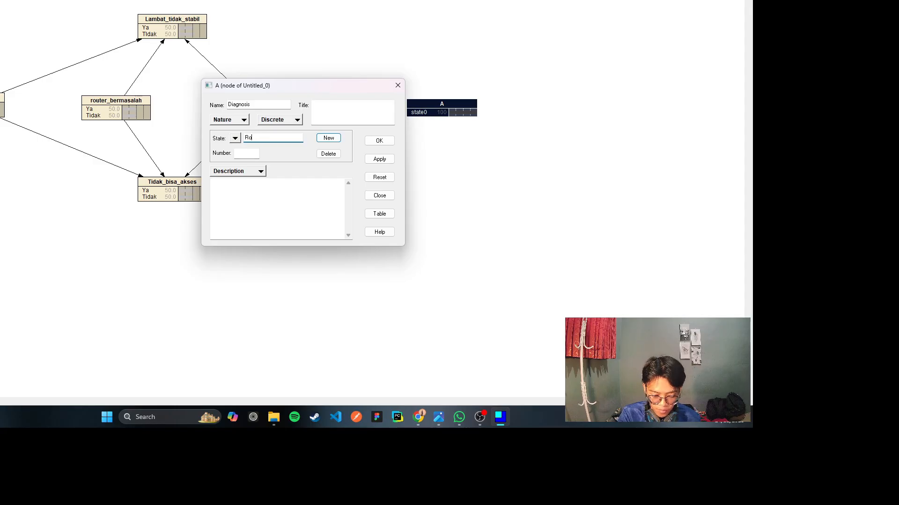
text(uter)
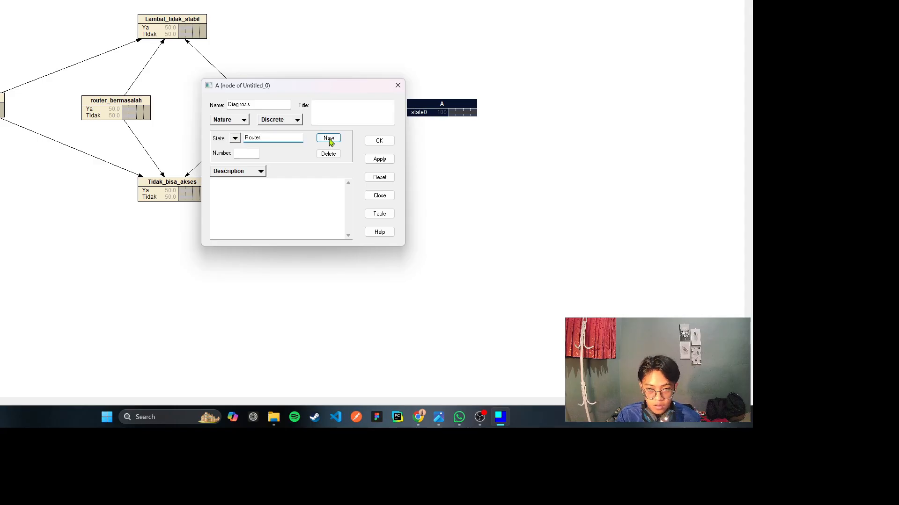
click(328, 138)
Try to add IP-konflik as the third state of the Diagnosis node
click(287, 137)
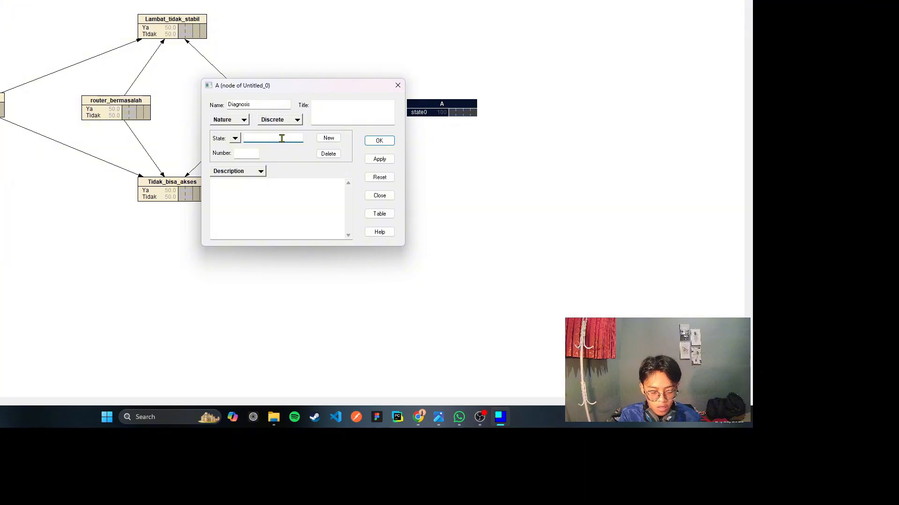
text(IP)
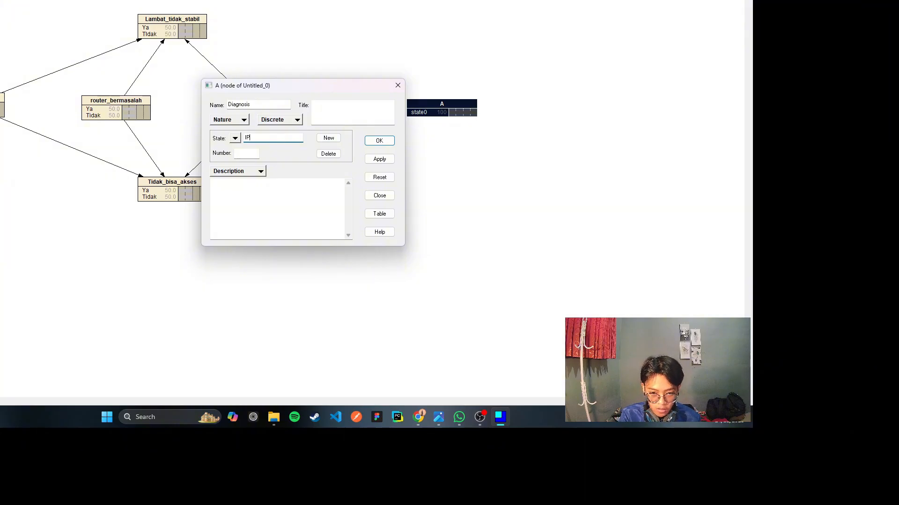
text(-konflik)
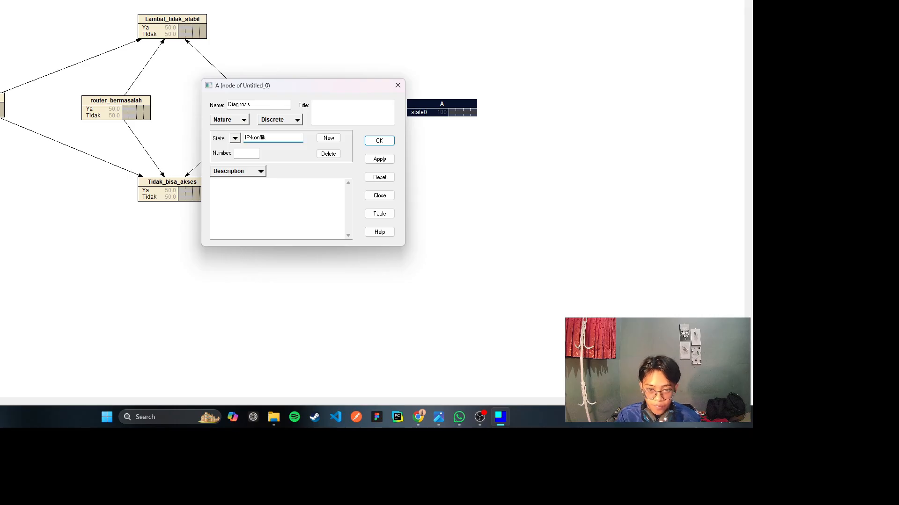
click(327, 139)
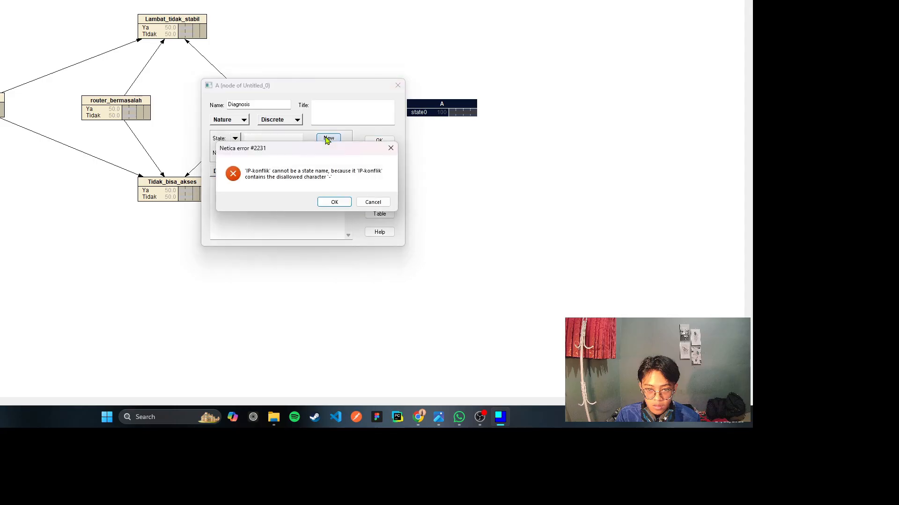
click(375, 203)
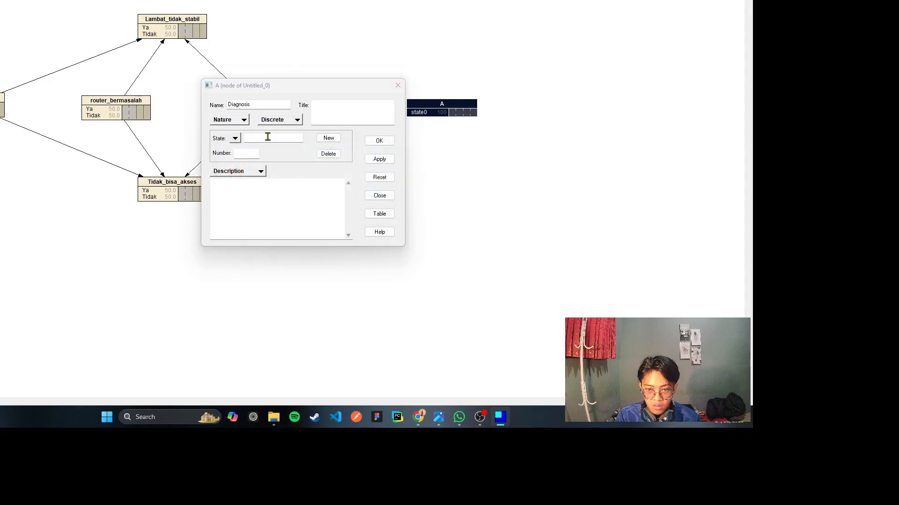
Add the states IP_konflik and Normal to the Diagnosis node and apply its properties
click(268, 136)
text(IP_konflik)
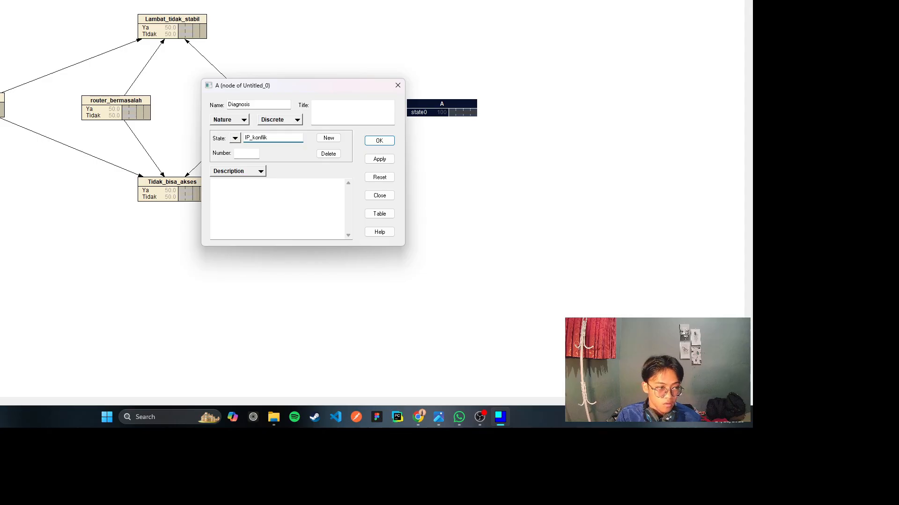
click(329, 139)
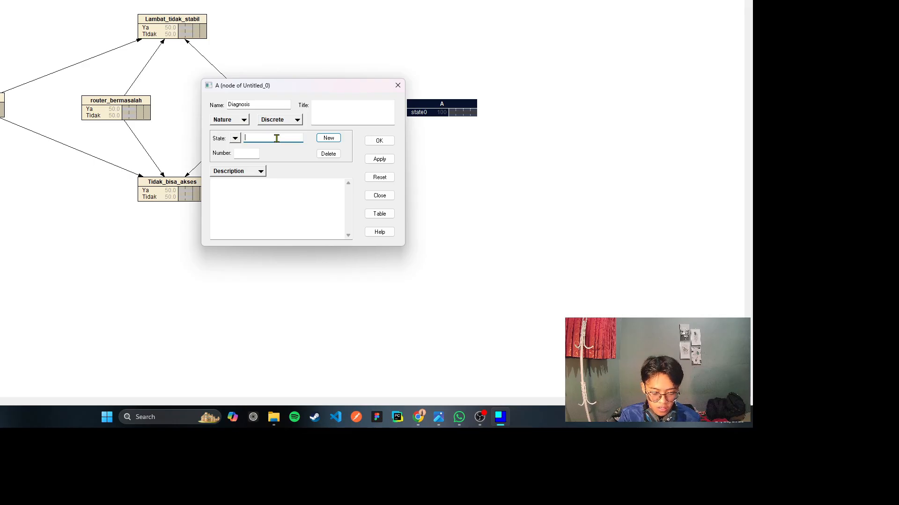
text(Normal)
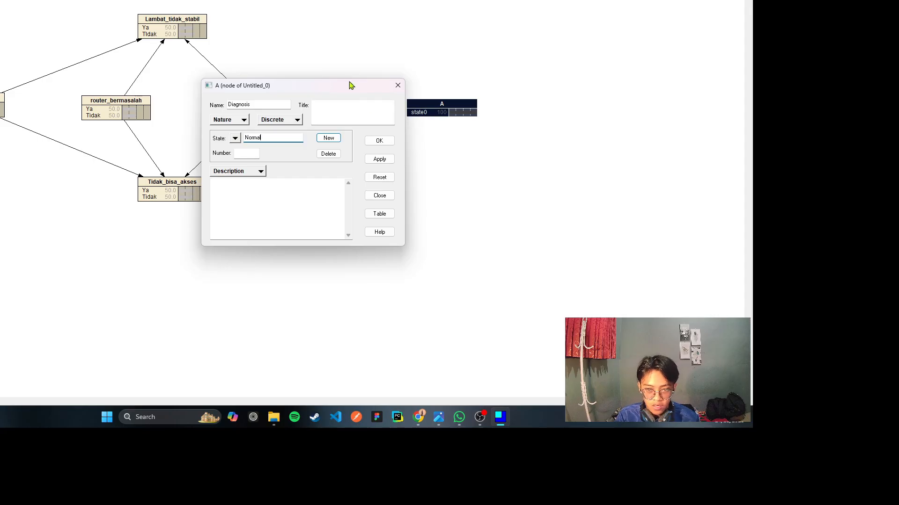
click(379, 159)
click(380, 141)
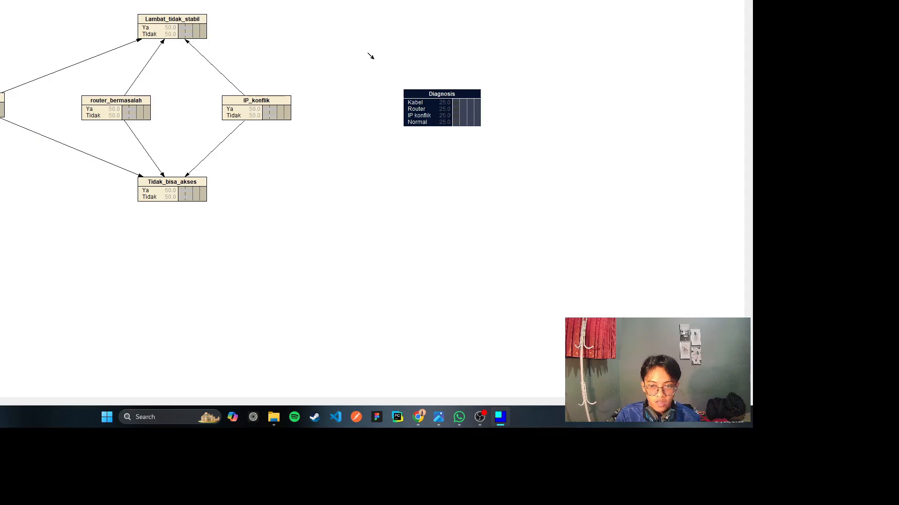
Link the symptom nodes Lambat_tidak_stabil and Tidak_bisa_akses to the Diagnosis node and clear the selection
click(408, 97)
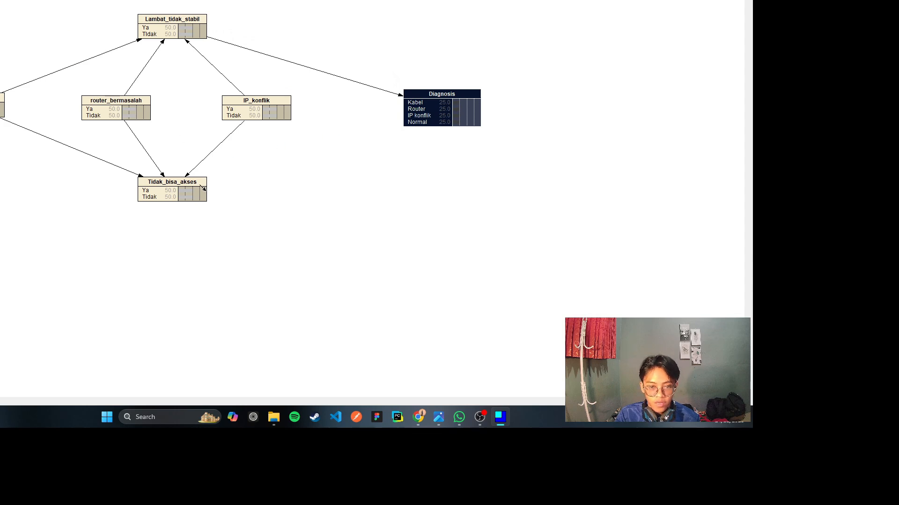
click(203, 188)
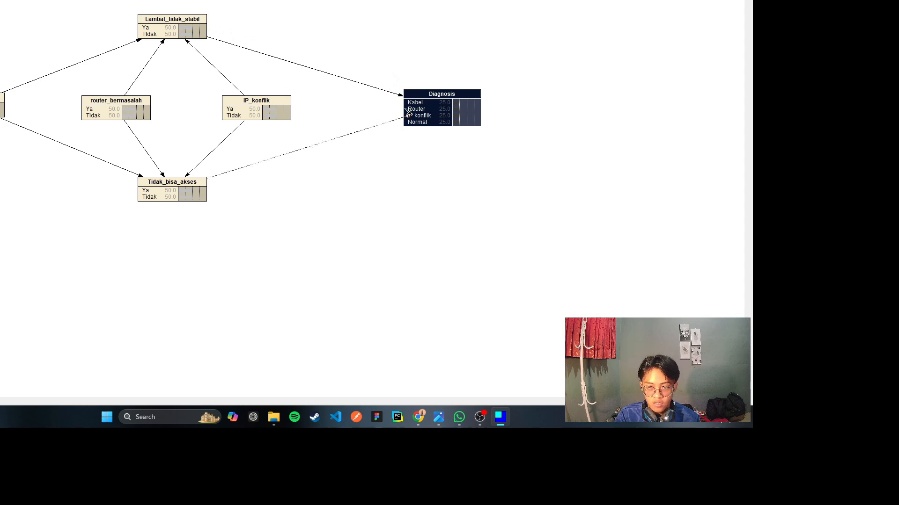
click(408, 112)
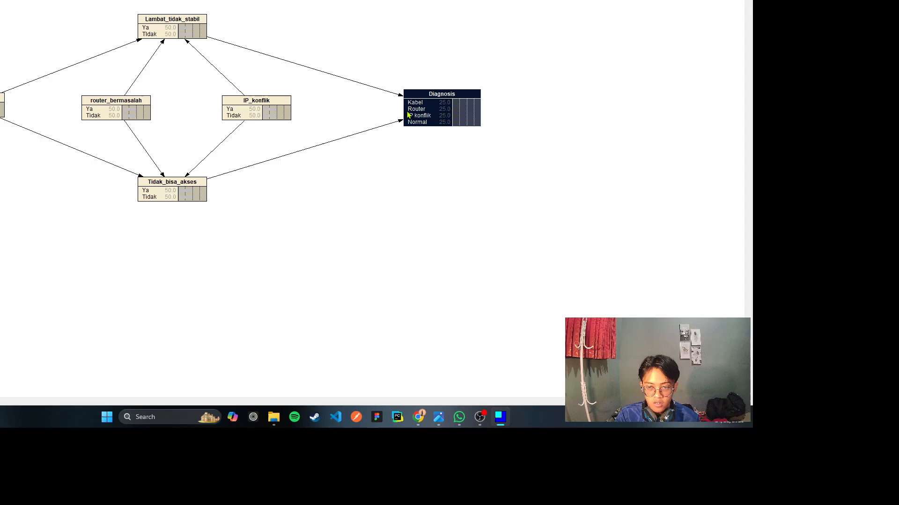
click(255, 9)
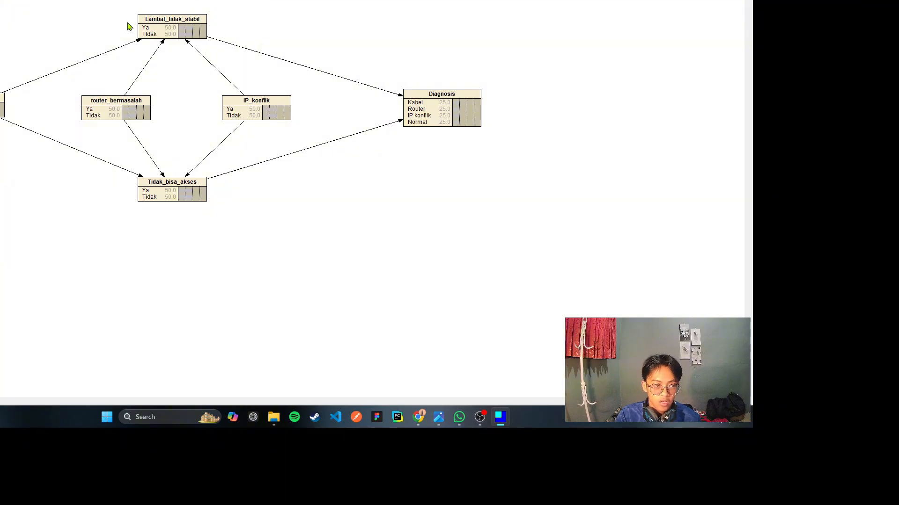
Open the probability table of Lambat_tidak_stabil and set its Ya values to 97 and 95 in the first two rows
click(163, 27)
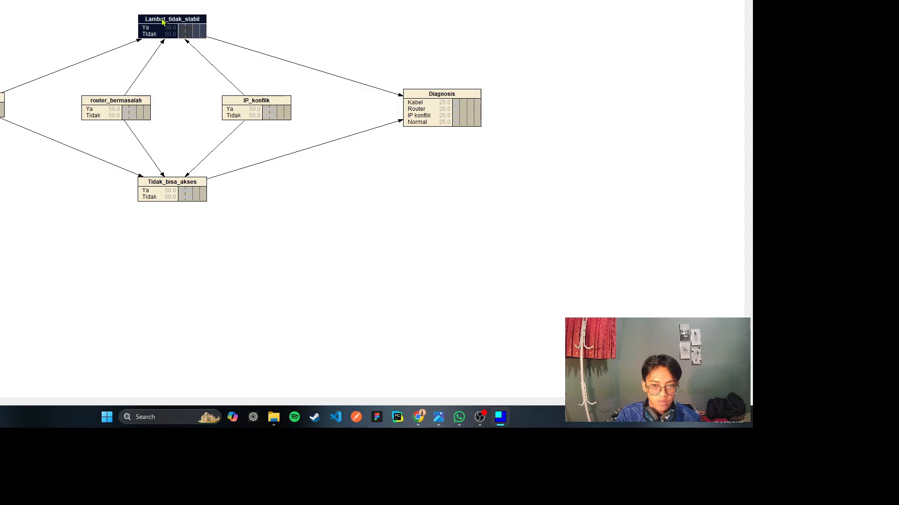
right_click(163, 21)
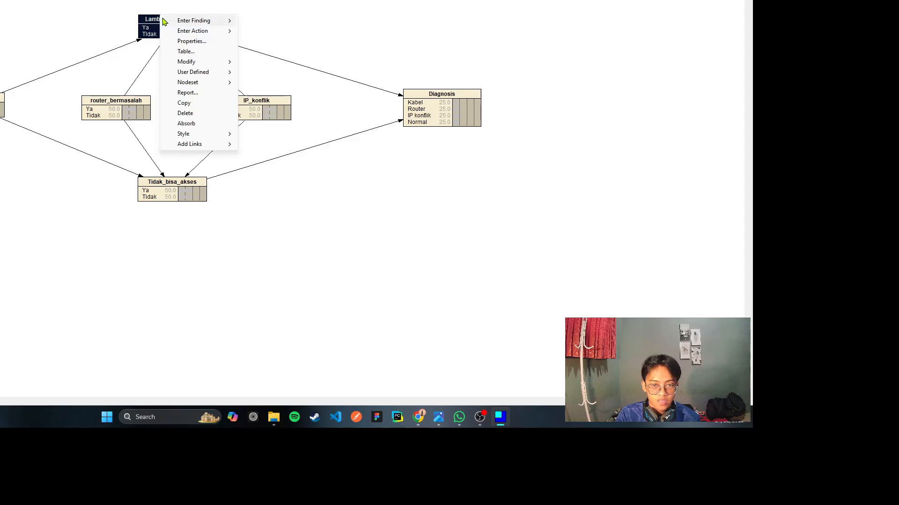
mouse_move(206, 25)
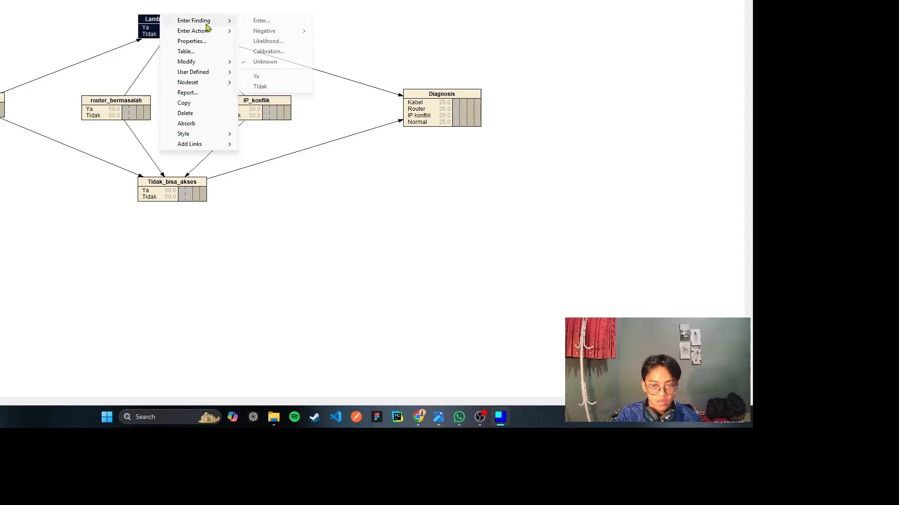
click(189, 52)
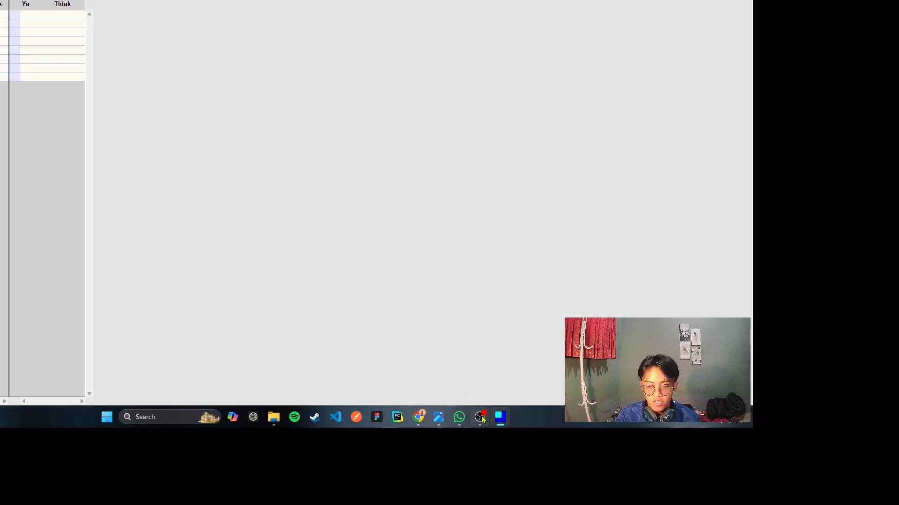
mouse_move(439, 420)
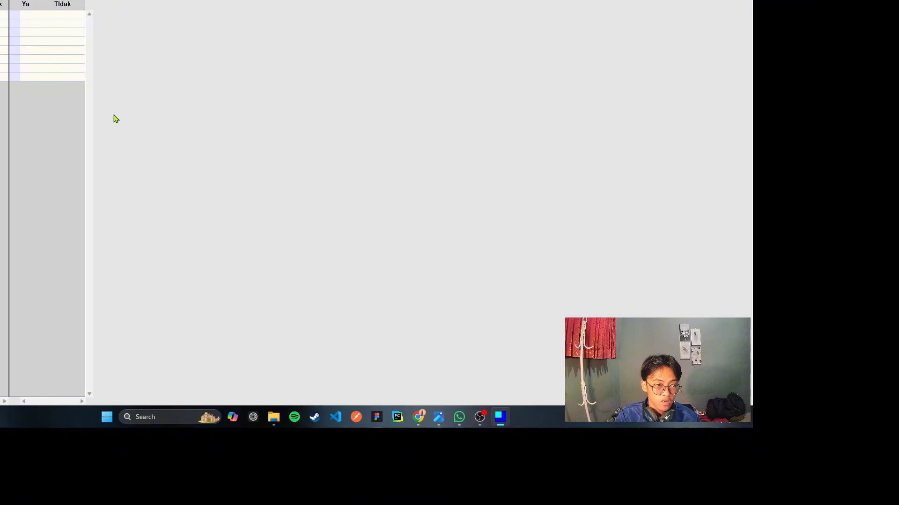
click(26, 15)
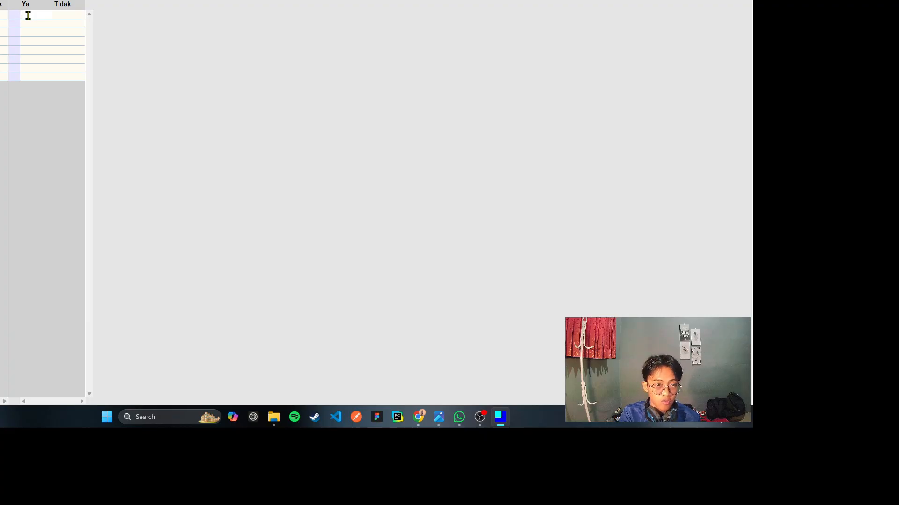
text(97)
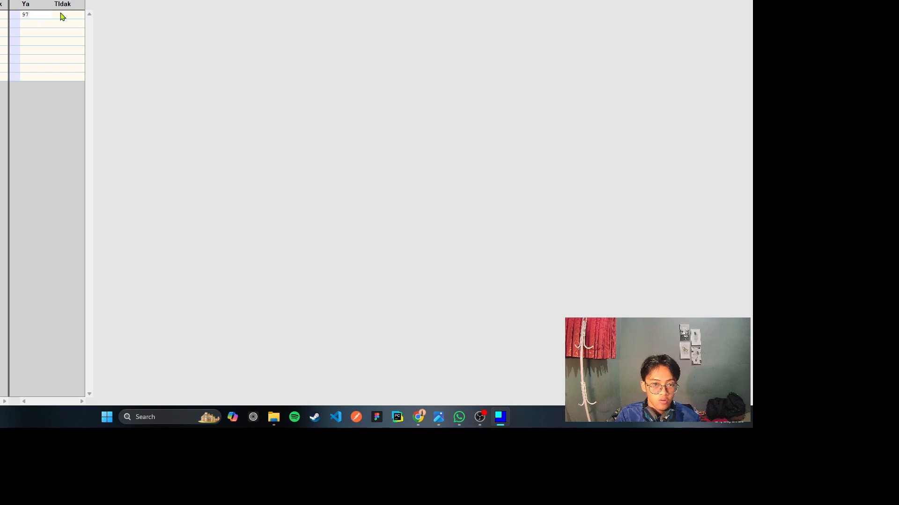
click(29, 23)
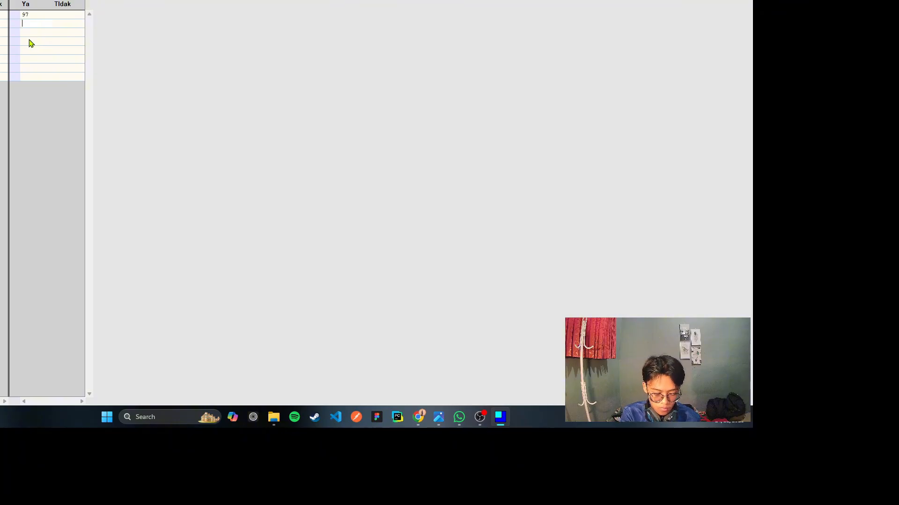
text(95)
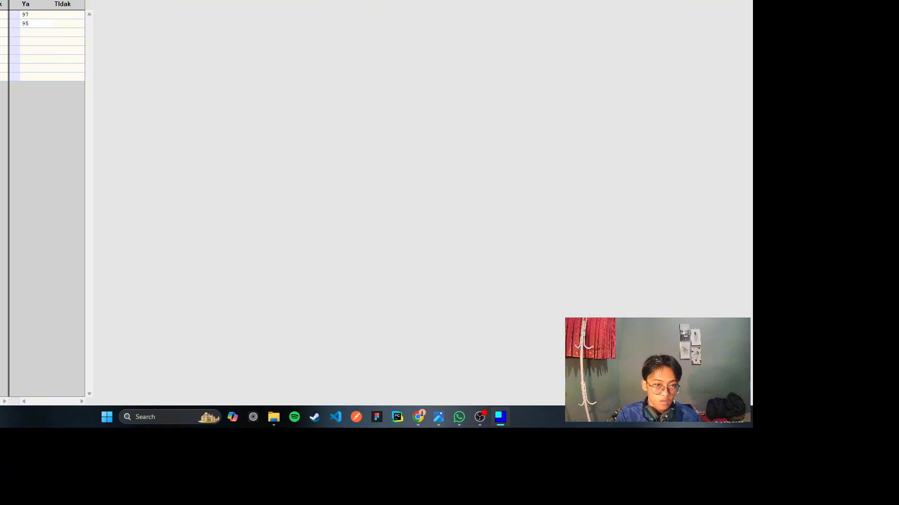
Enter Ya probabilities of 92, 90 and 88 in the third to fifth rows of the Lambat_tidak_stabil table
click(25, 31)
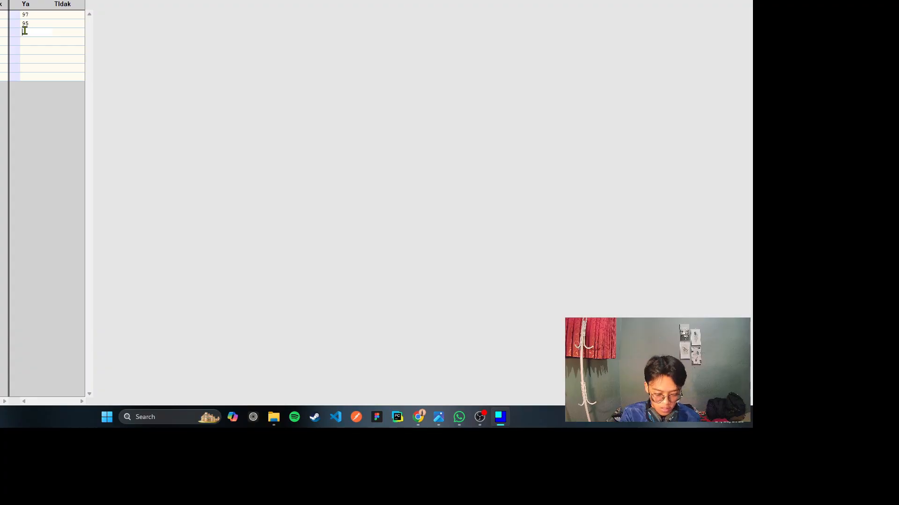
text(92)
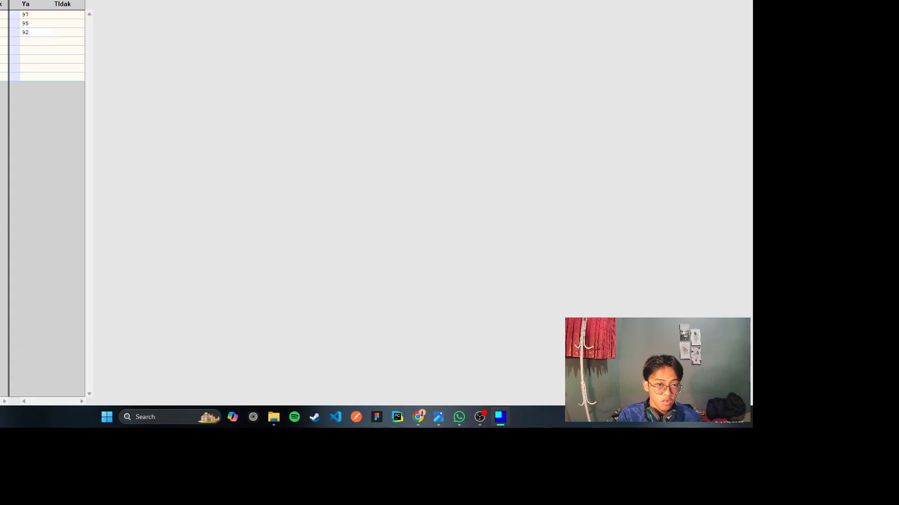
click(22, 41)
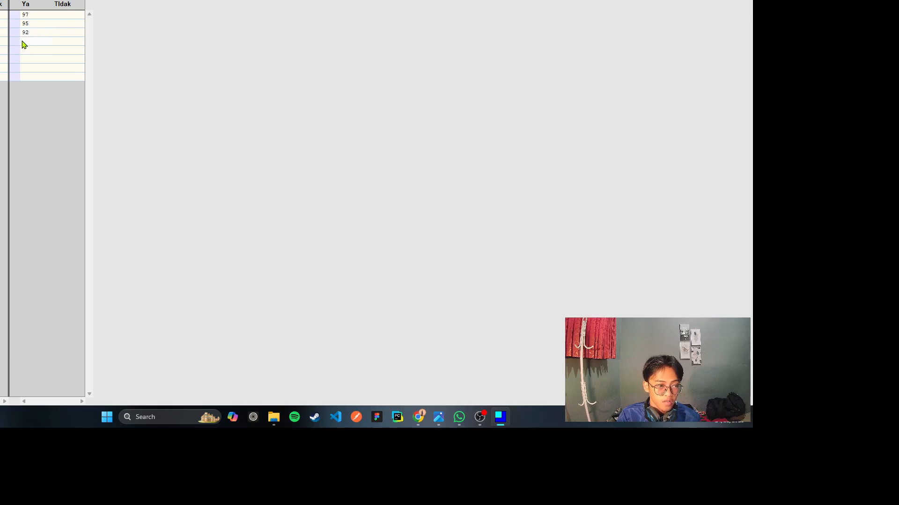
text(90)
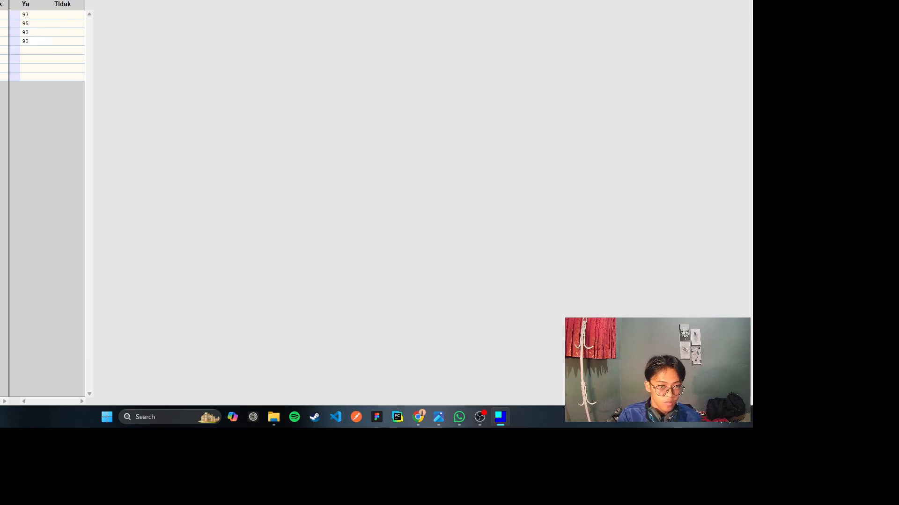
click(24, 50)
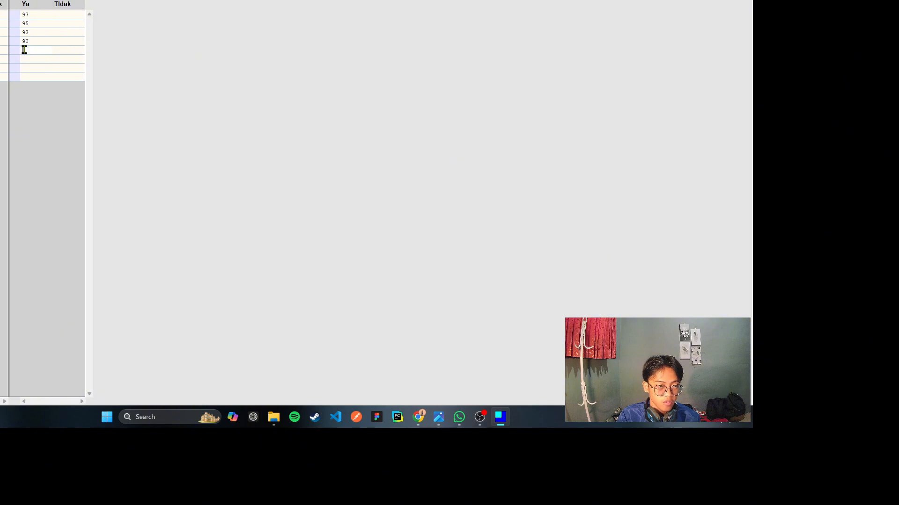
text(88)
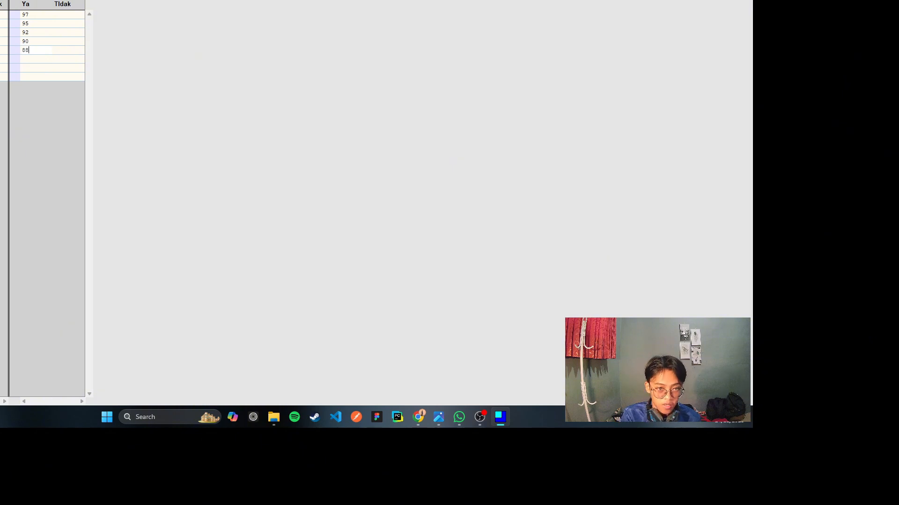
Enter Ya probabilities of 85, 40 and 5 in the last three rows of the Lambat_tidak_stabil table
click(28, 57)
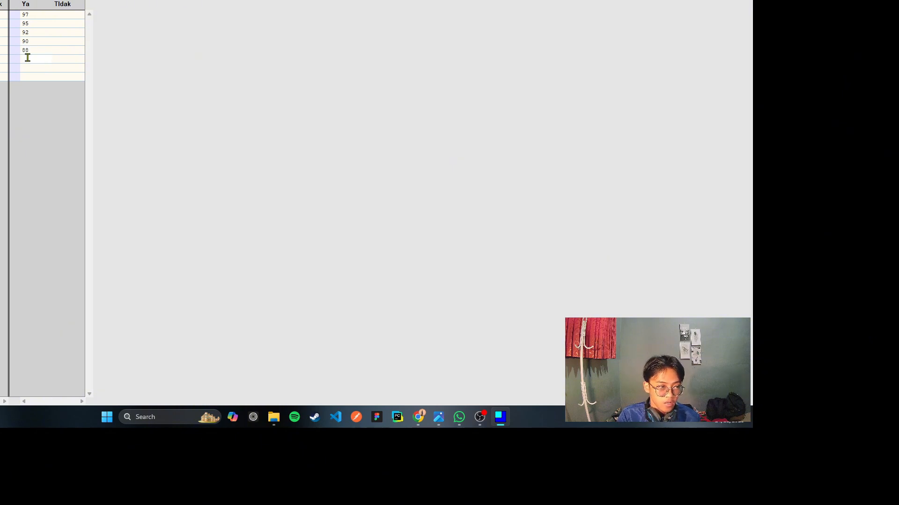
text(8)
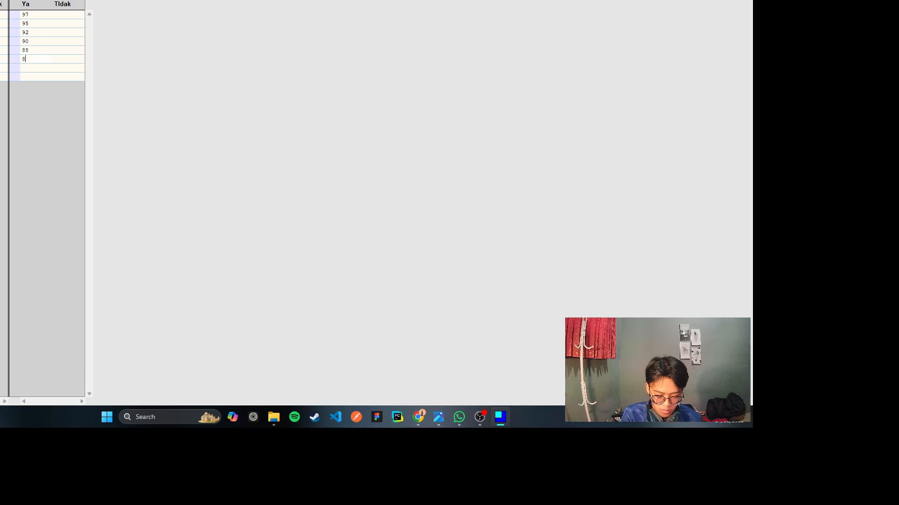
text(5)
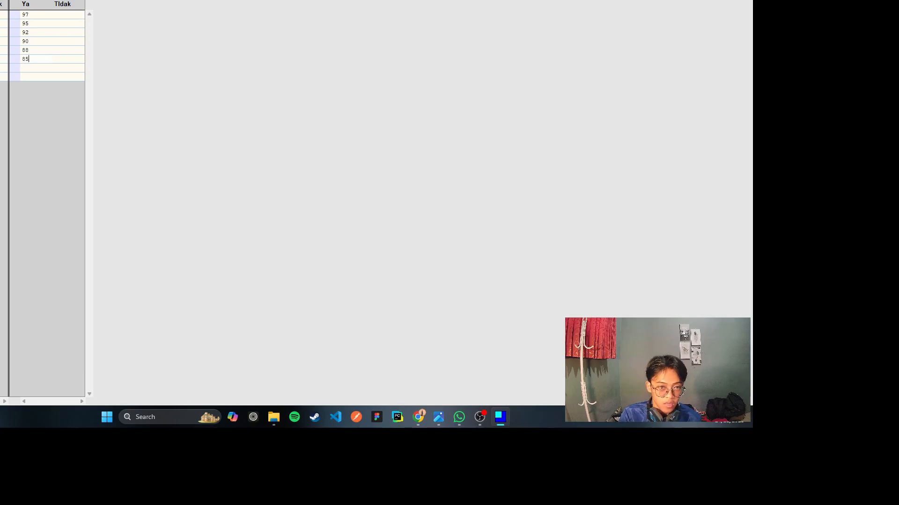
click(27, 67)
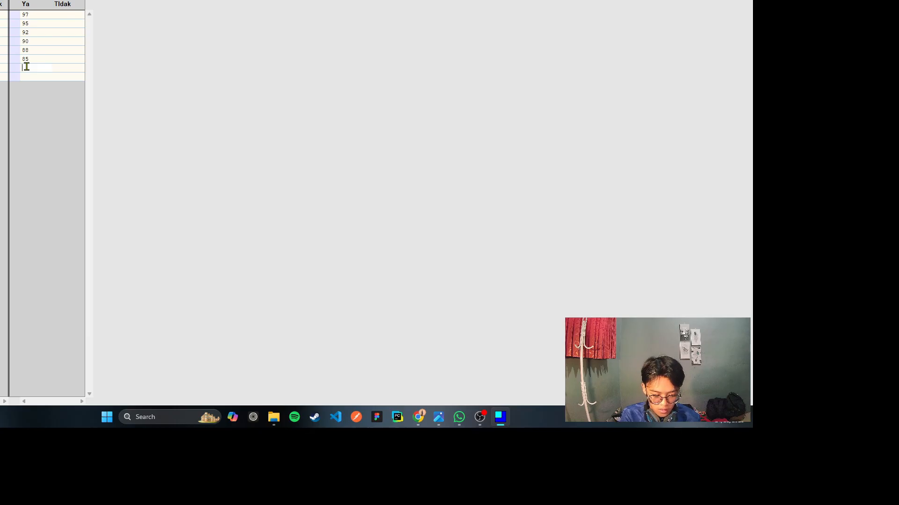
text(40)
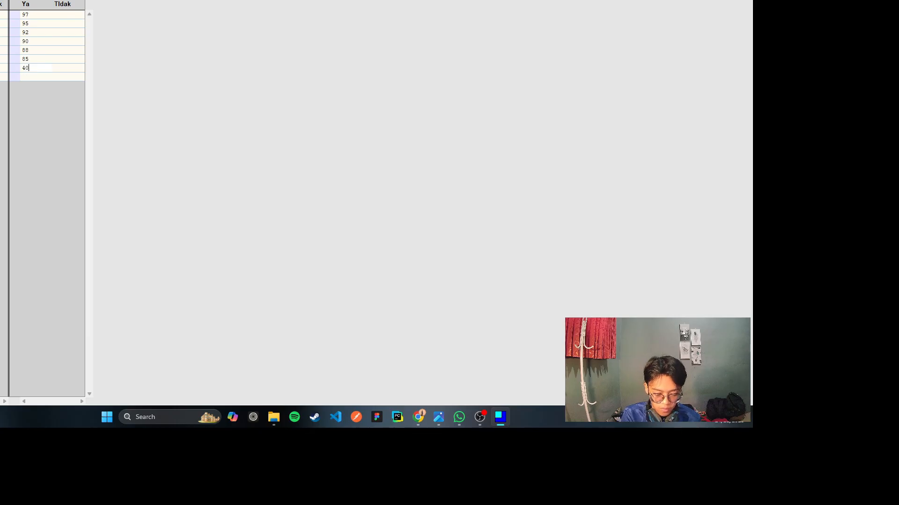
click(27, 77)
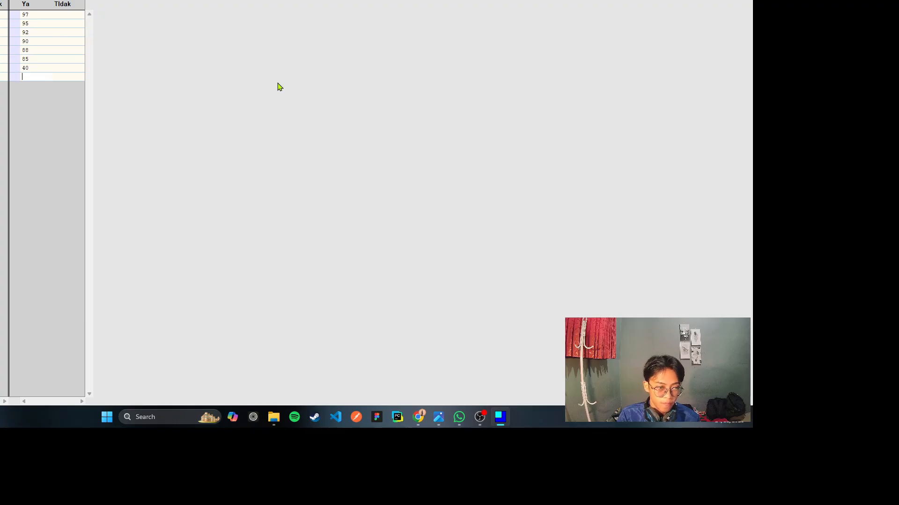
text(5)
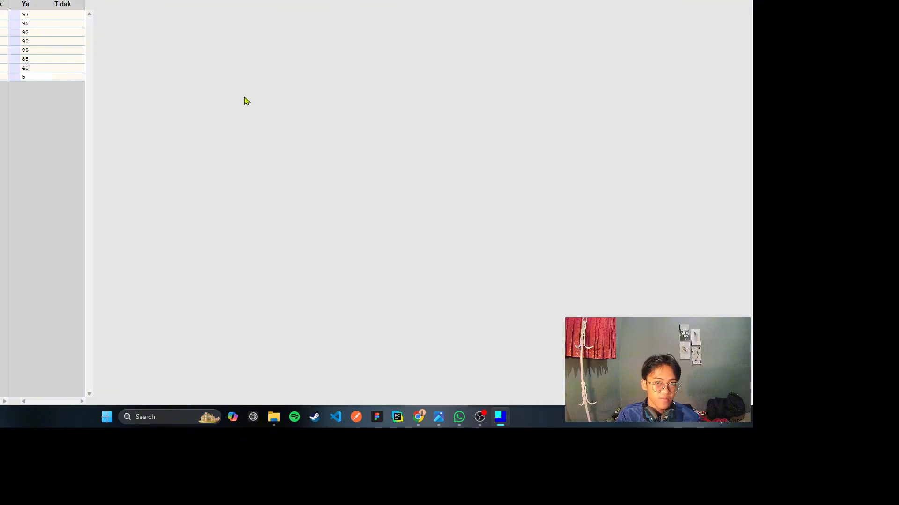
Have the missing Tidak probabilities of Lambat_tidak_stabil filled in automatically, then apply and close the table and clear the node selection
key(Return)
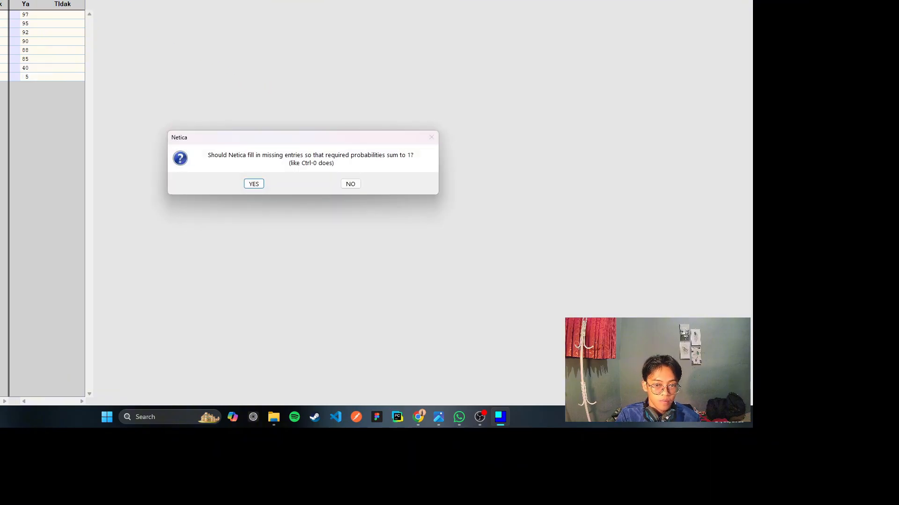
click(254, 184)
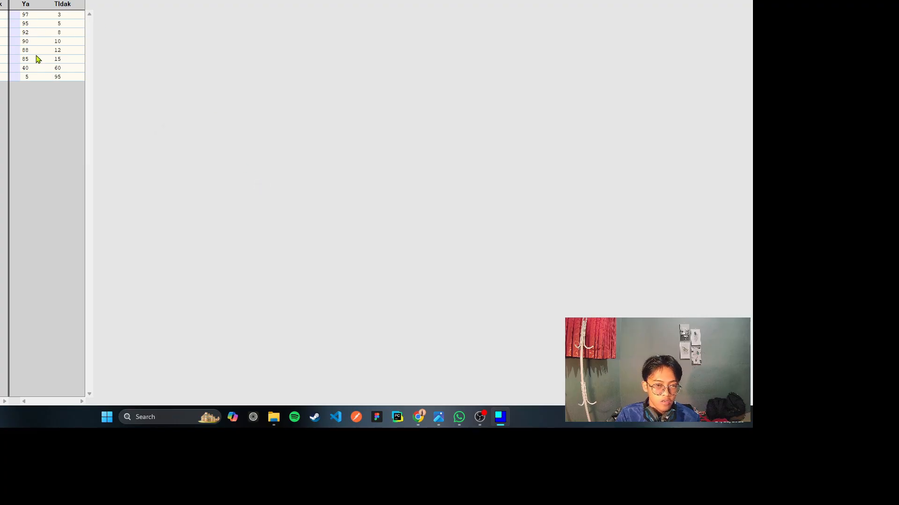
key(Return)
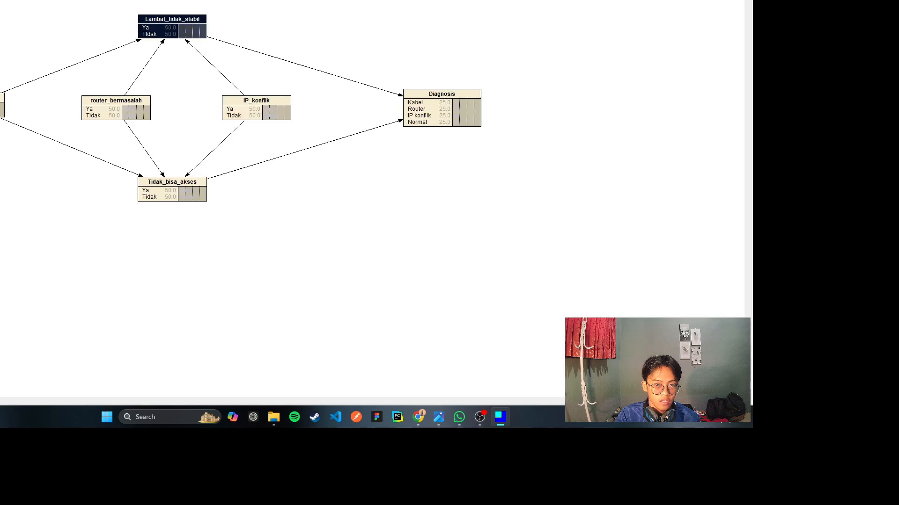
click(223, 15)
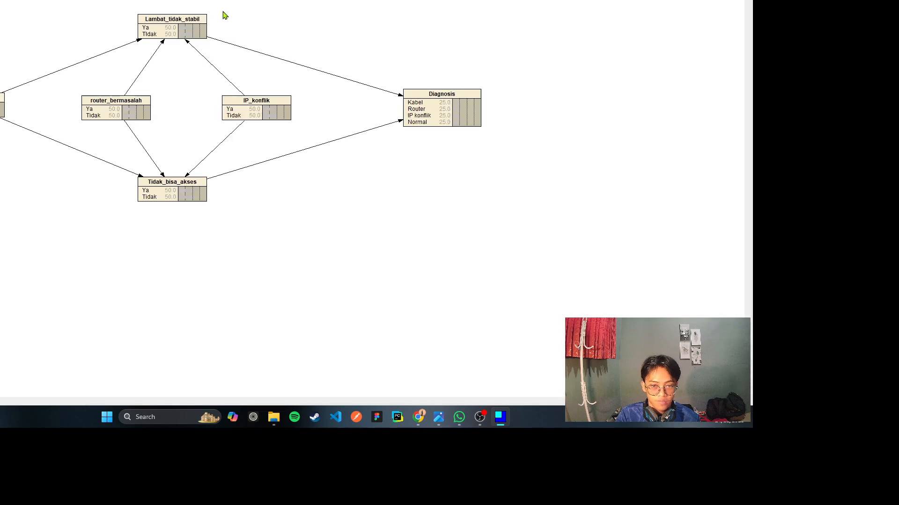
Open the probability table of Tidak_bisa_akses and set its Ya values to 90 and 88 in the first two rows
right_click(176, 185)
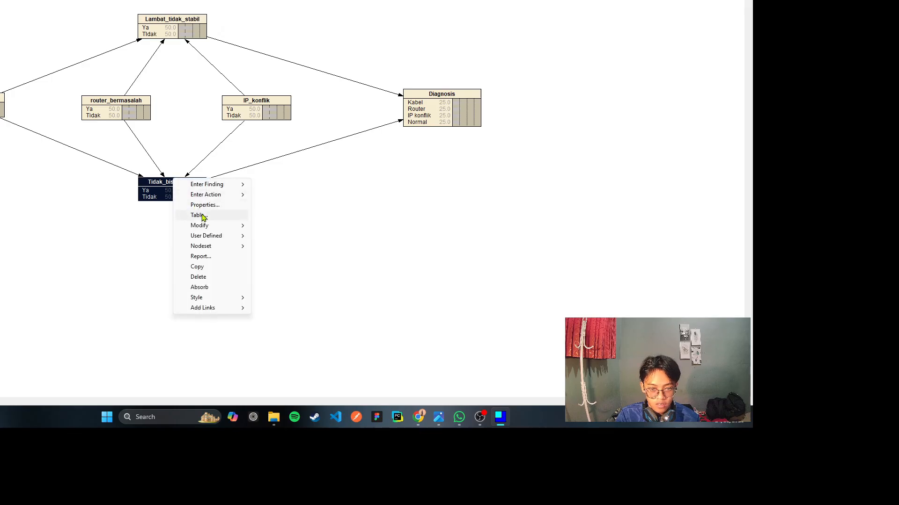
click(199, 216)
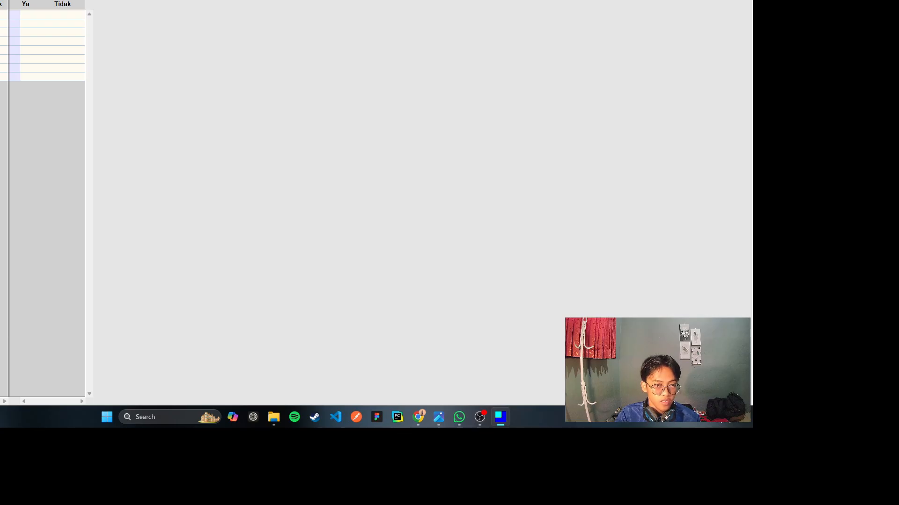
click(23, 15)
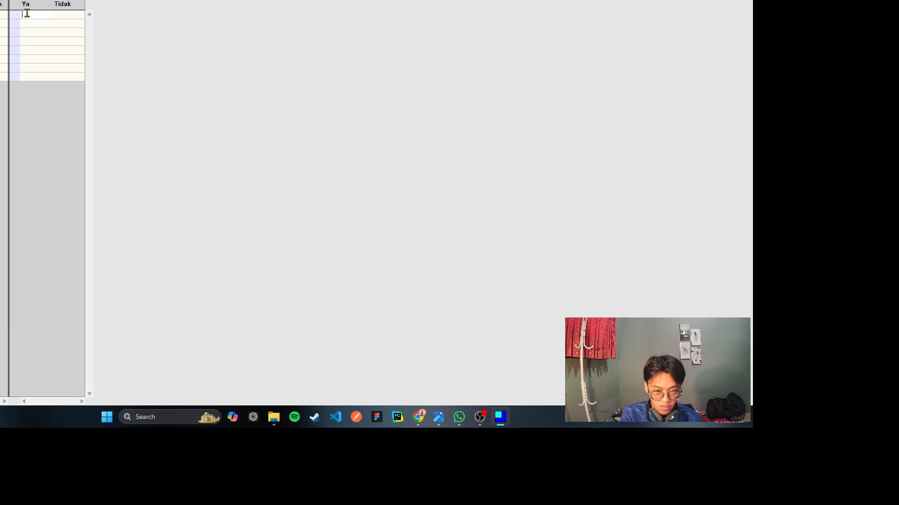
text(90)
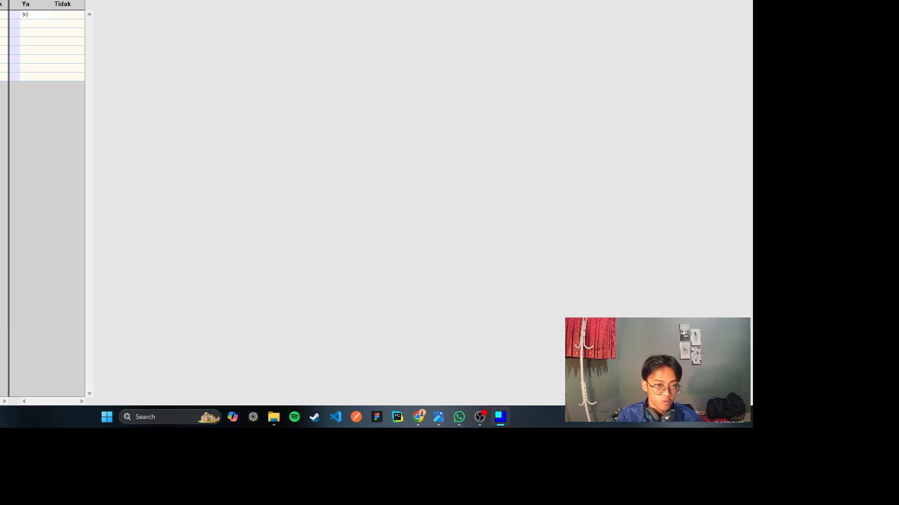
click(24, 21)
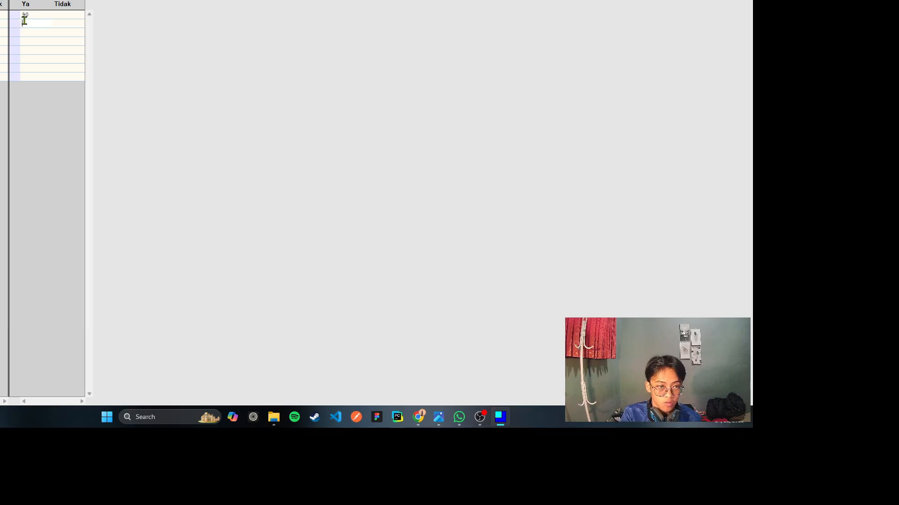
text(8)
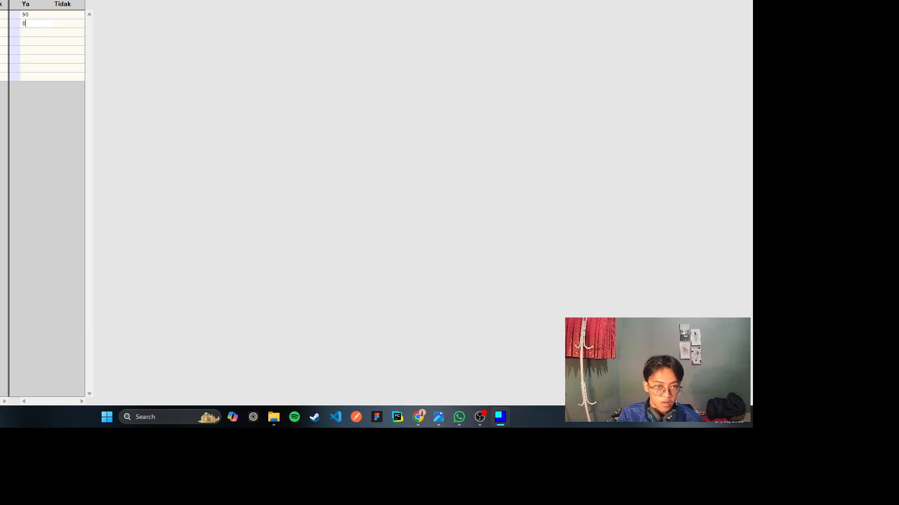
text(8)
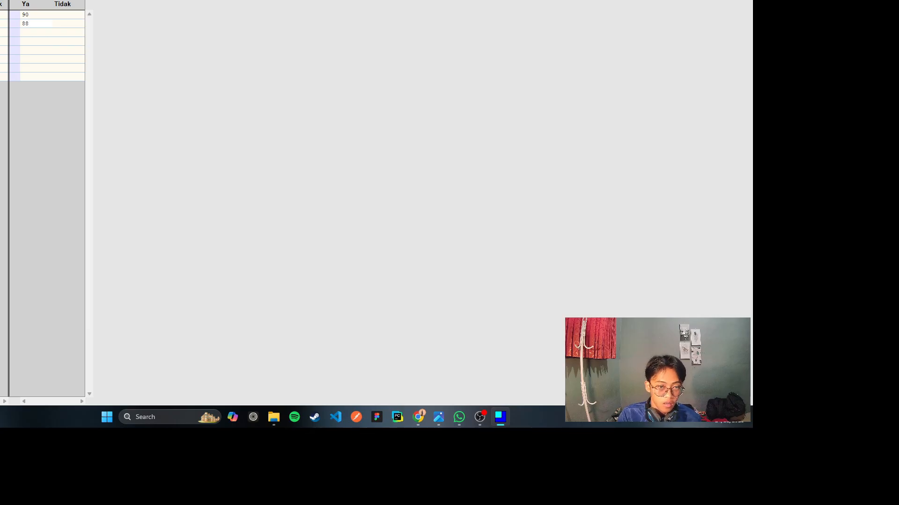
Enter Ya probabilities of 70, 60 and 55 in the third to fifth rows of the Tidak_bisa_akses table
click(29, 31)
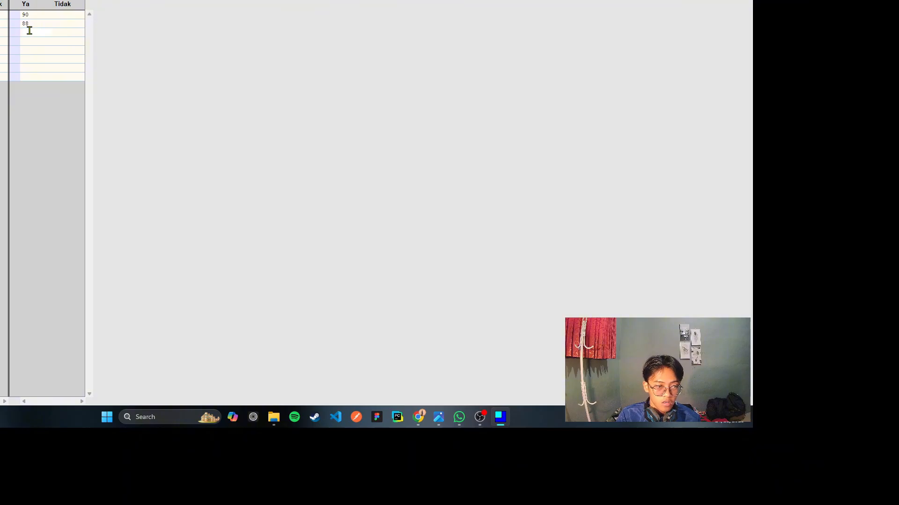
text(70)
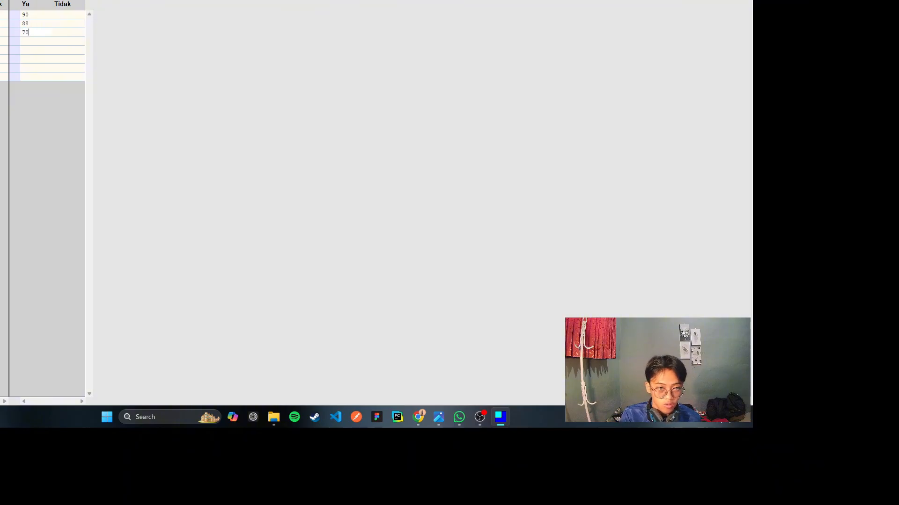
click(28, 42)
click(27, 44)
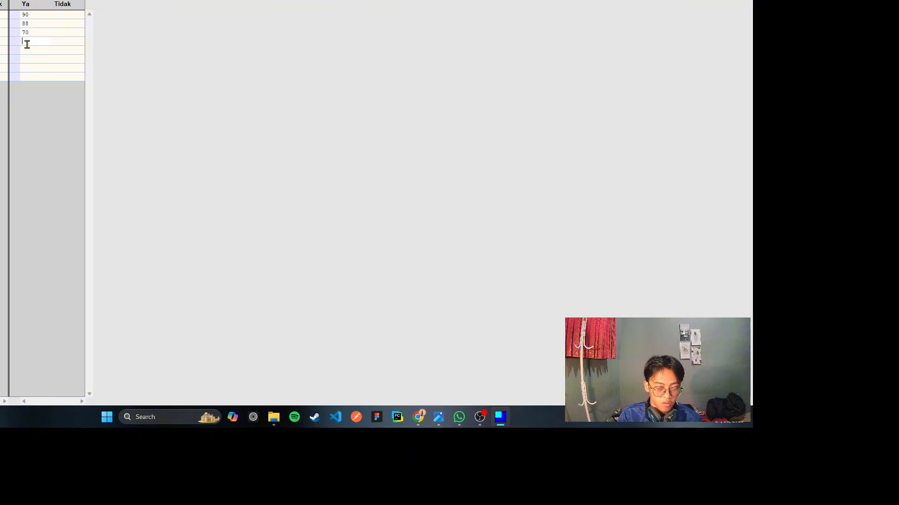
text(60)
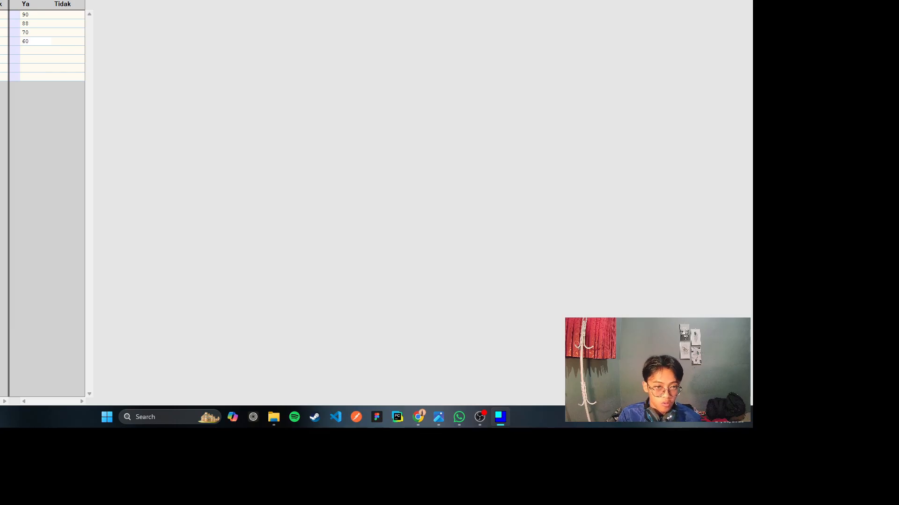
click(29, 49)
click(29, 49)
text(5)
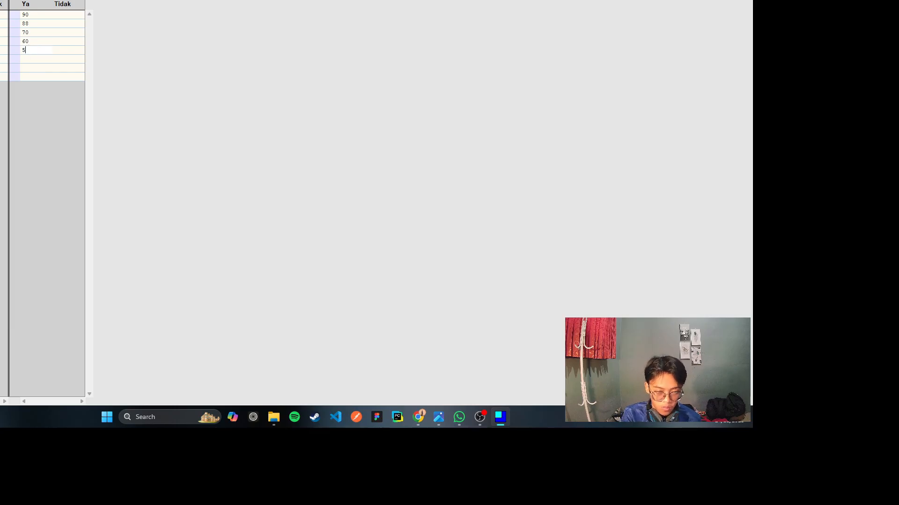
text(5)
Enter Ya probabilities of 44, 20 and 10 in the last three Tidak_bisa_akses rows and have the missing Tidak entries filled in automatically
click(29, 59)
click(29, 59)
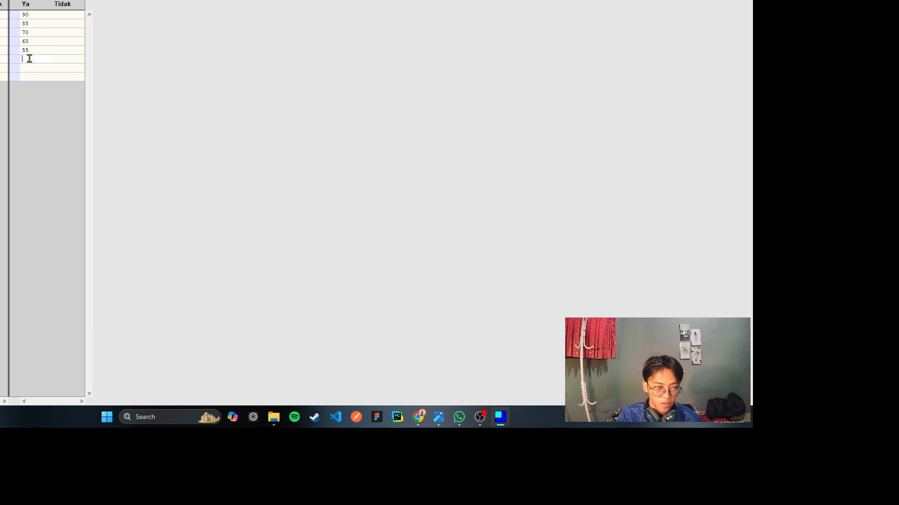
text(44)
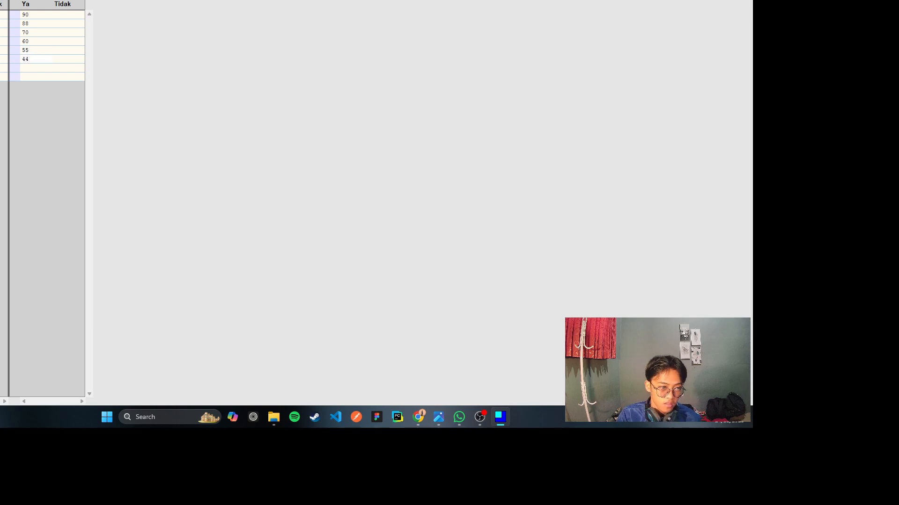
click(25, 67)
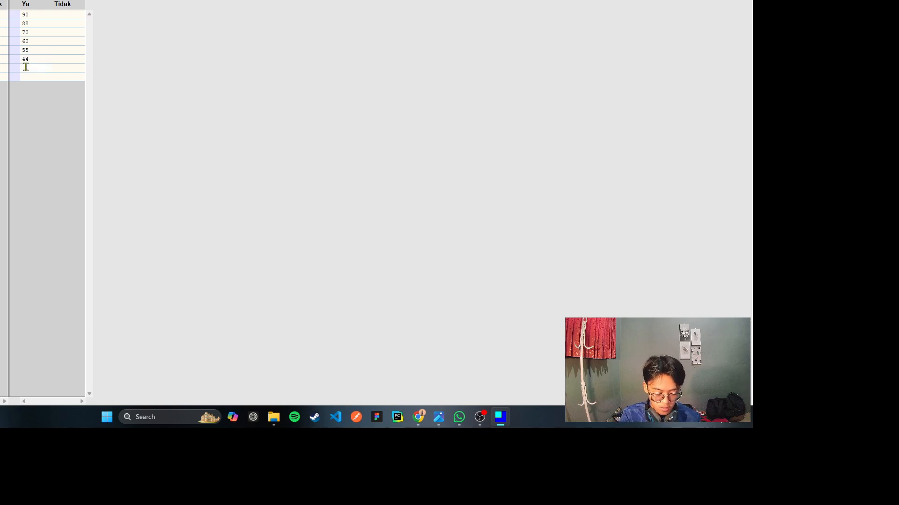
text(20)
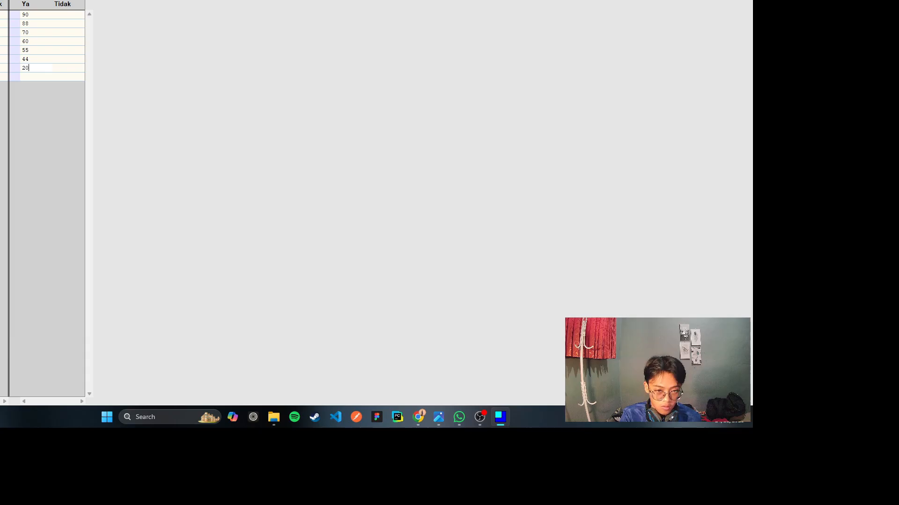
click(23, 77)
text(10)
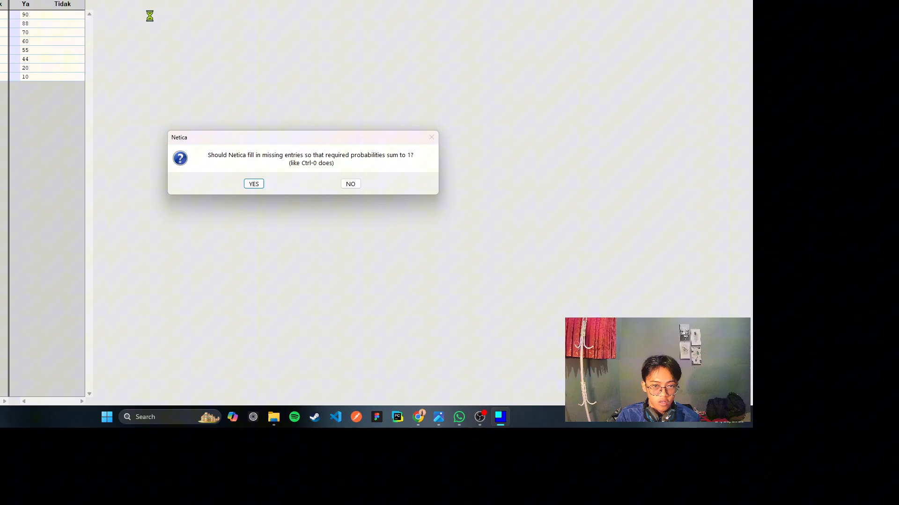
click(257, 184)
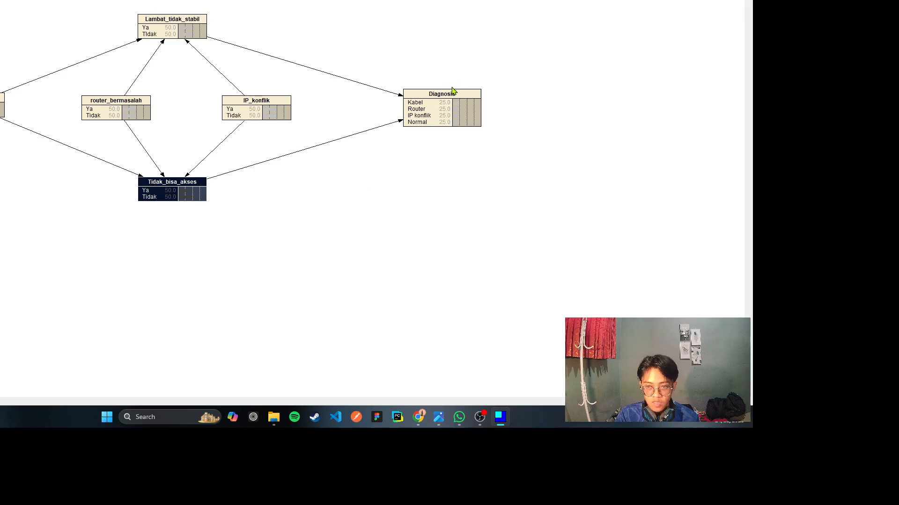
Open the probability table of the Diagnosis node and set Kabel to 30 and Router to 50 in the first row
click(432, 106)
right_click(422, 91)
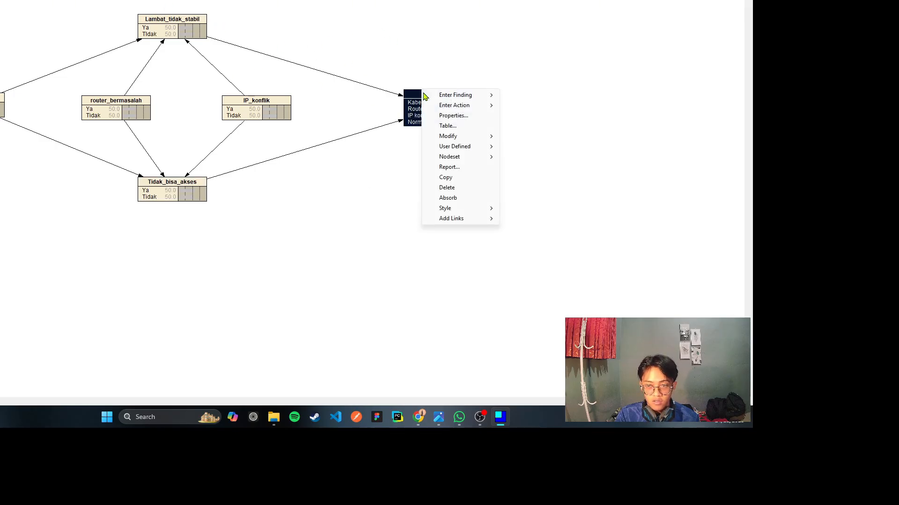
click(456, 127)
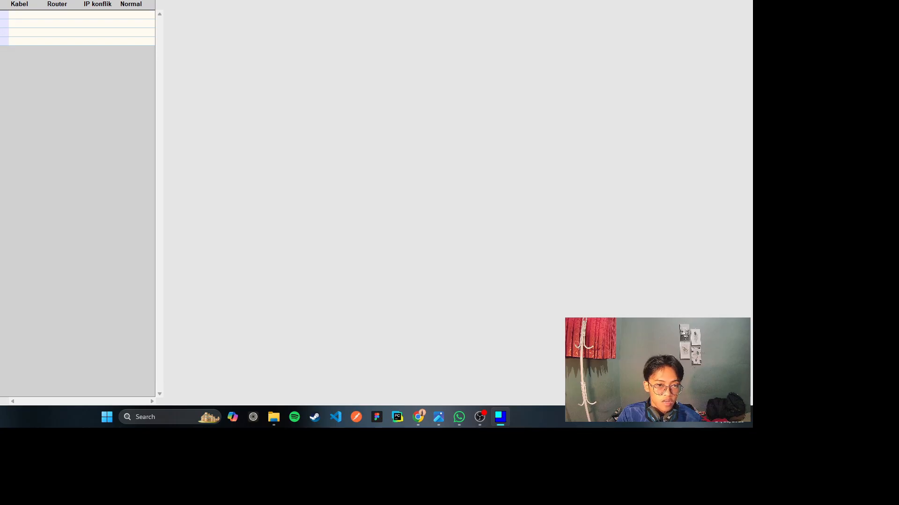
click(15, 17)
click(16, 16)
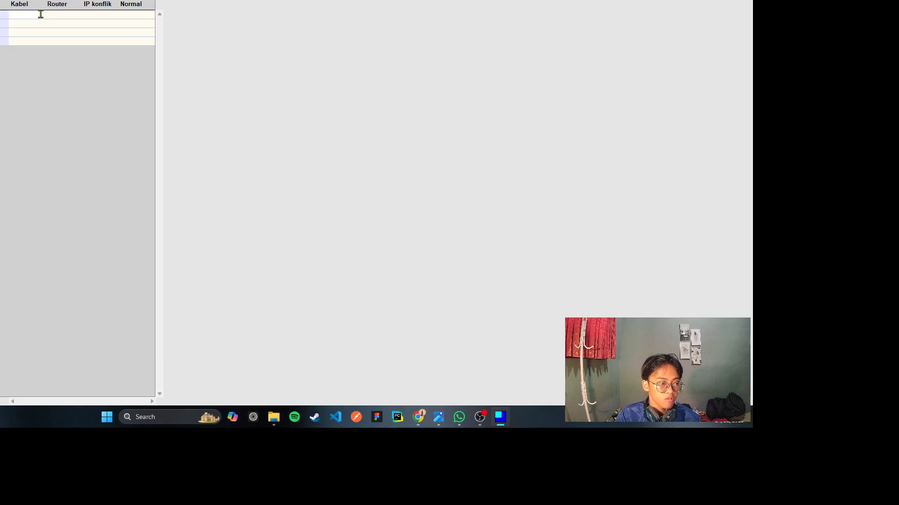
text(30)
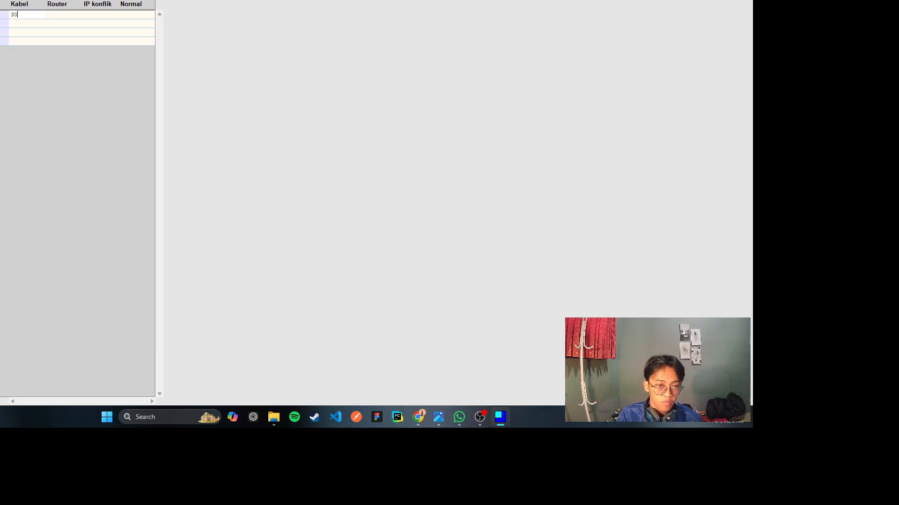
click(60, 15)
click(58, 13)
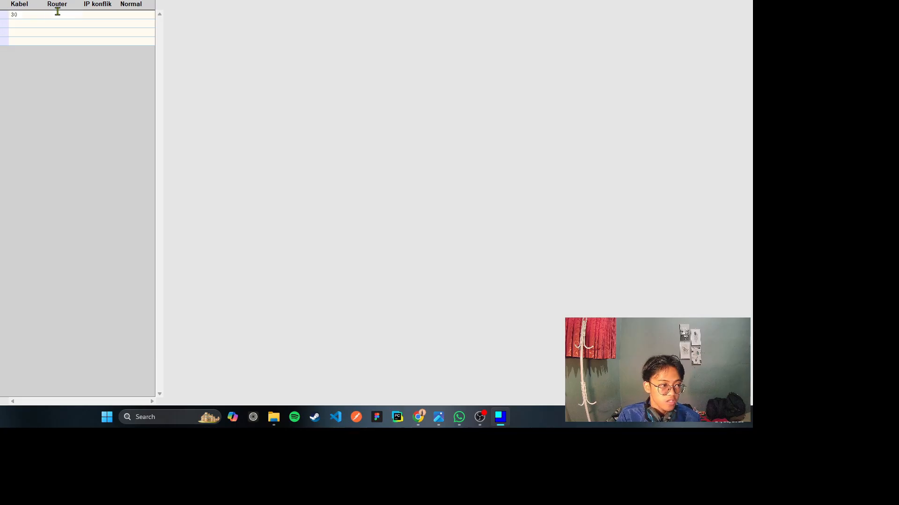
text(50)
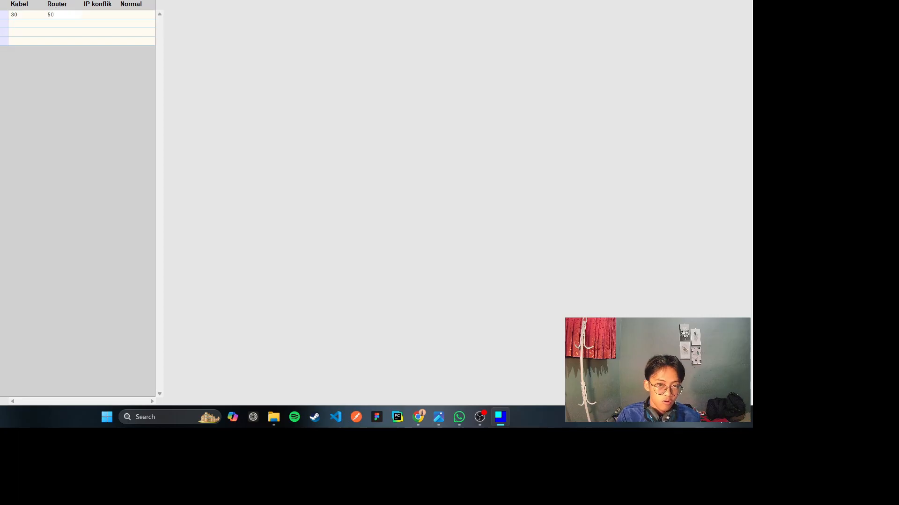
Complete the first row of the Diagnosis table with IP konflik at 20 and Normal at 0
click(94, 13)
click(94, 14)
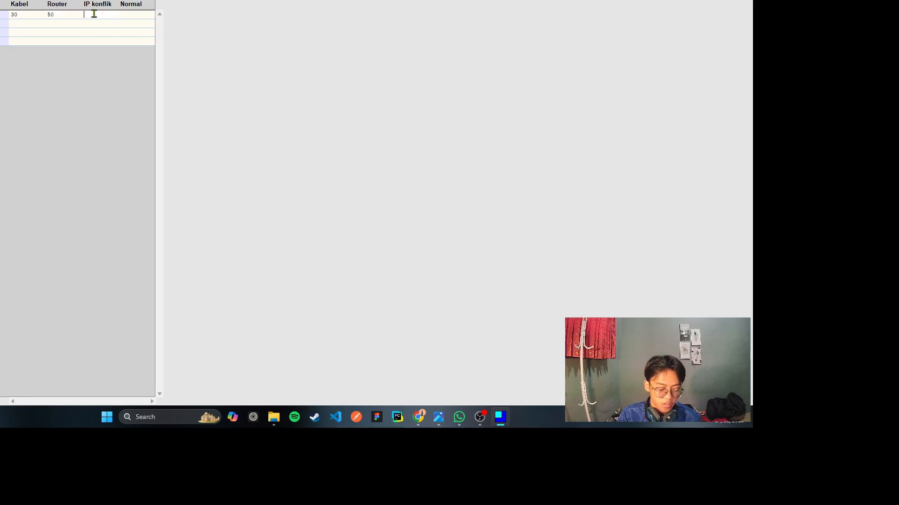
text(20)
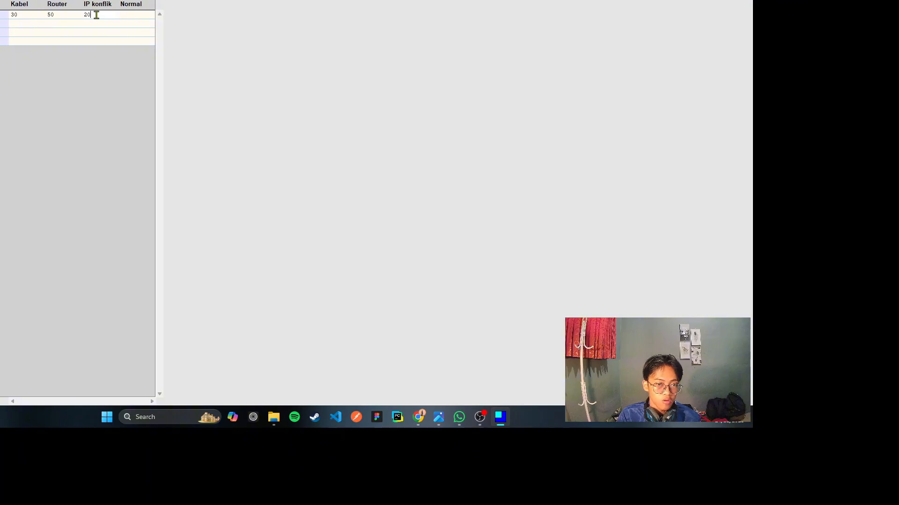
click(135, 16)
click(135, 16)
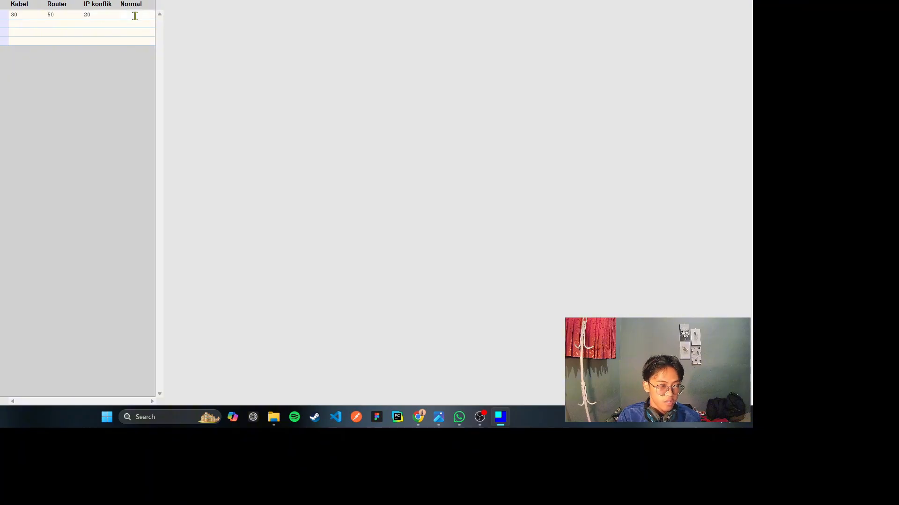
text(0)
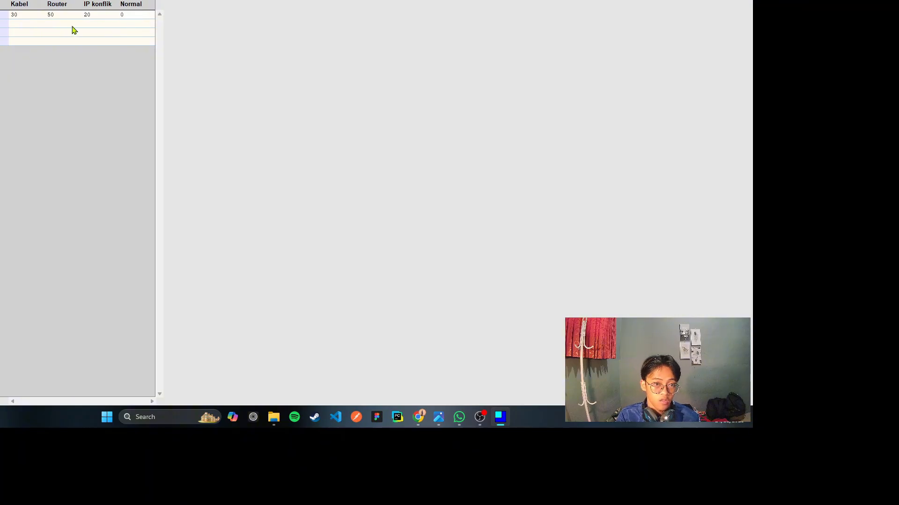
Set Kabel to 70 and Router to 20 in the second row of the Diagnosis table
double_click(13, 24)
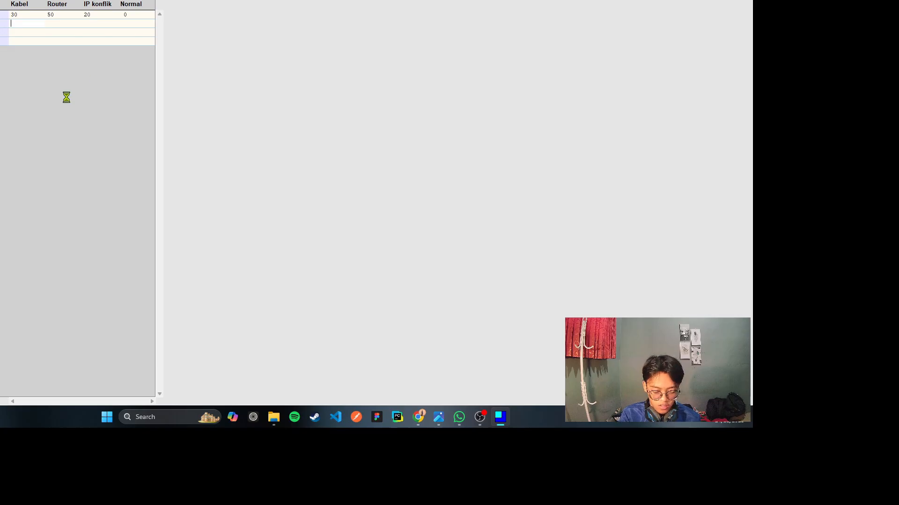
text(70)
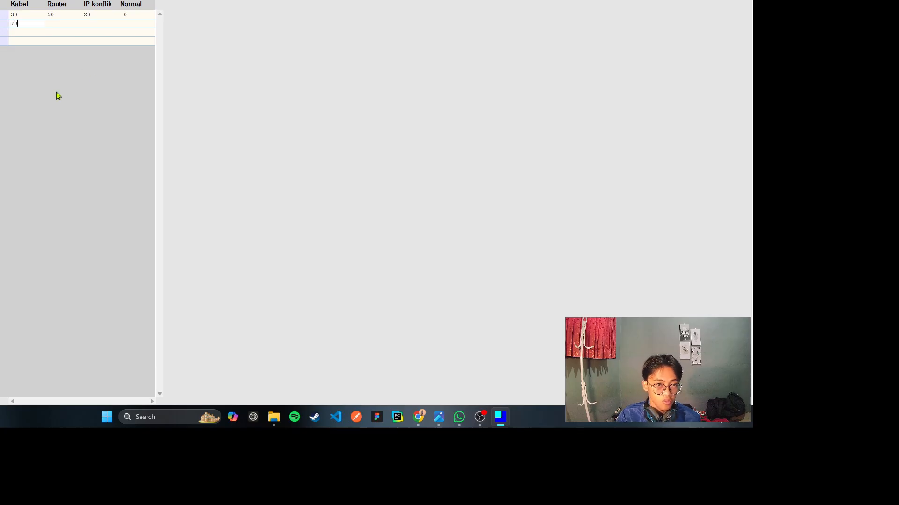
click(53, 22)
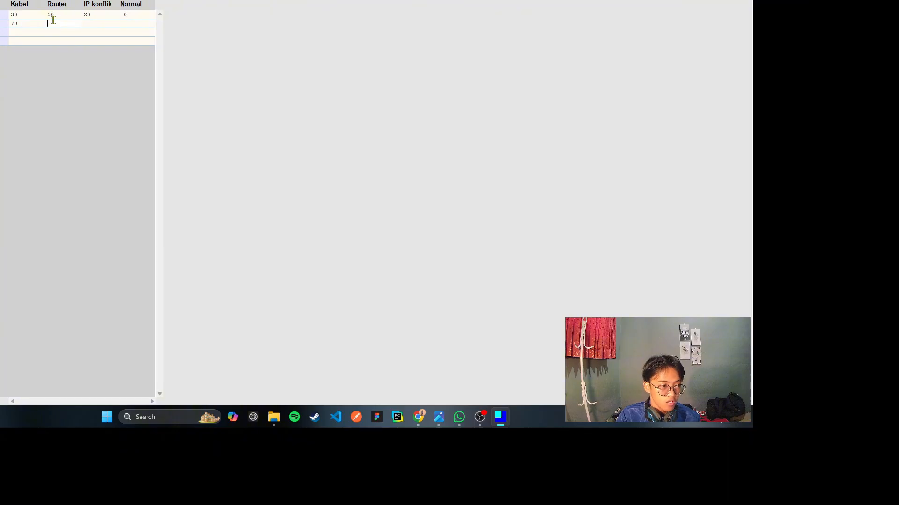
text(20)
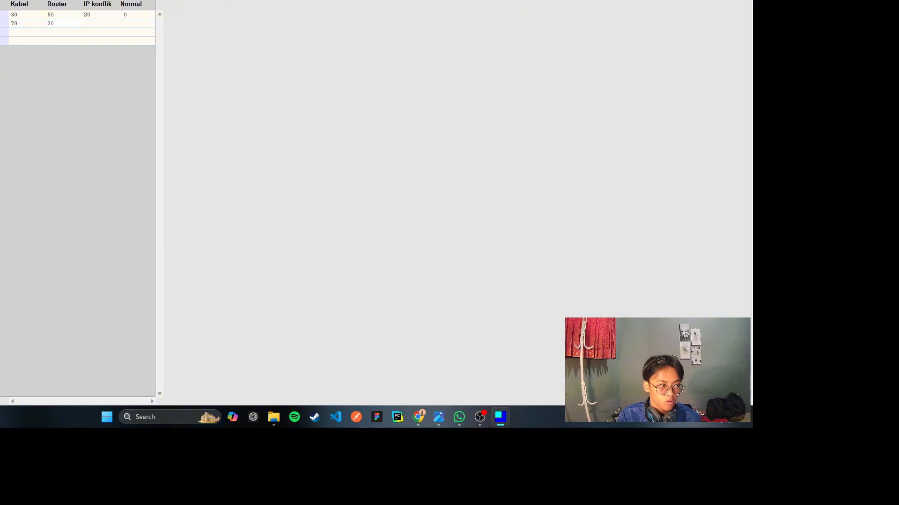